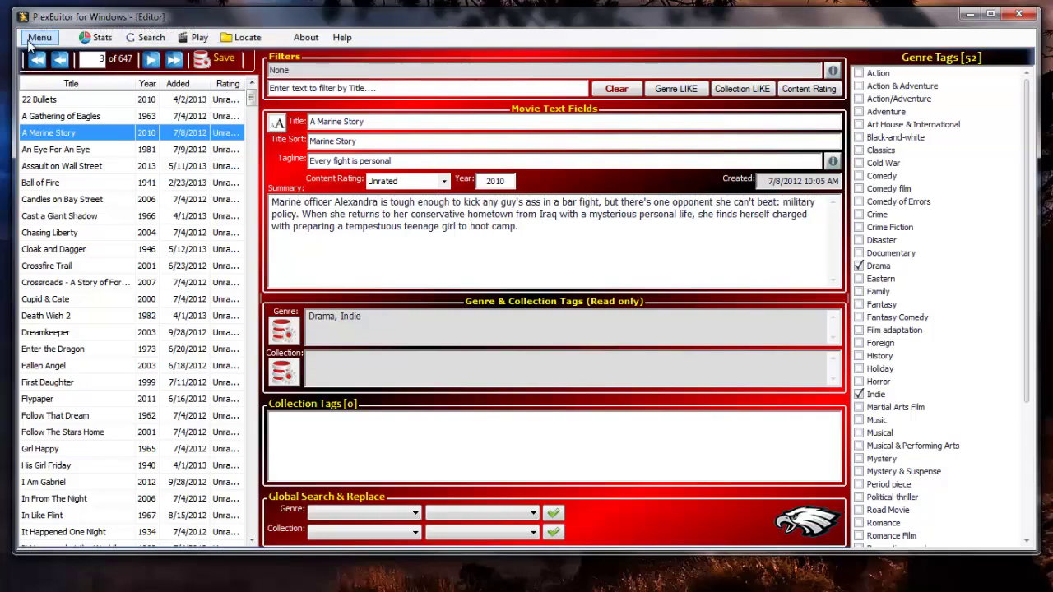
click(28, 40)
click(66, 156)
mouse_move(1041, 265)
mouse_down()
mouse_move(670, 257)
mouse_move(855, 285)
mouse_move(1041, 284)
mouse_up()
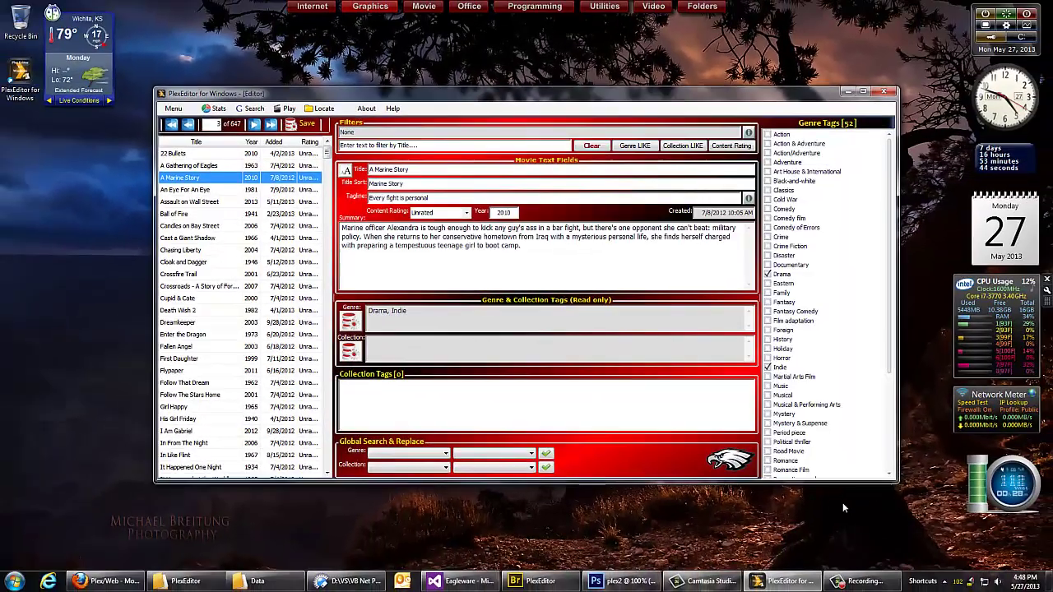
drag(841, 481, 835, 567)
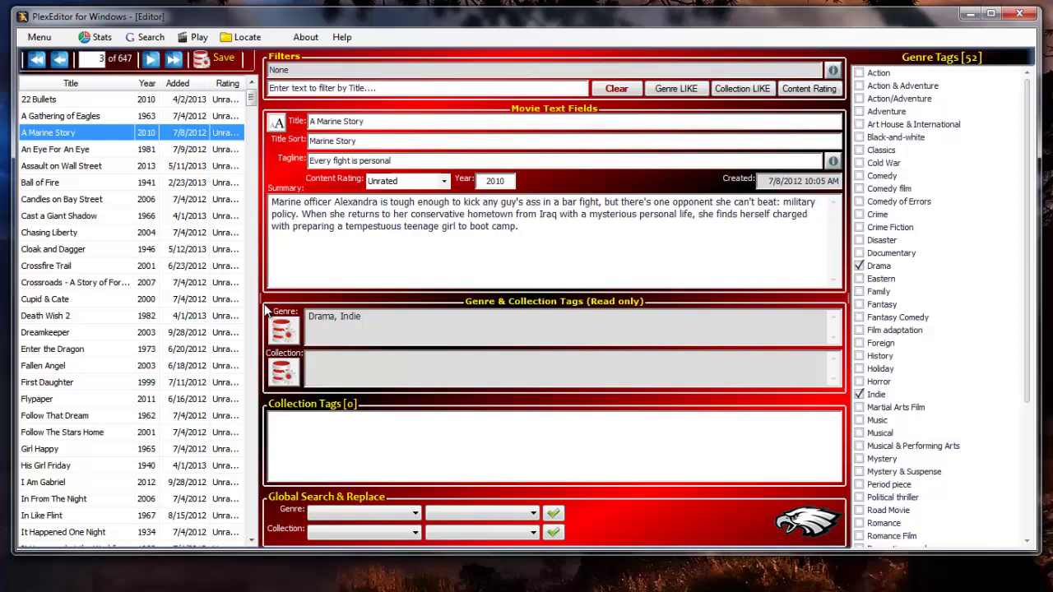
Resize the movie list pane and its Title column, restore the list pane's width, and slightly widen the Genre Tags pane.
drag(260, 294, 376, 326)
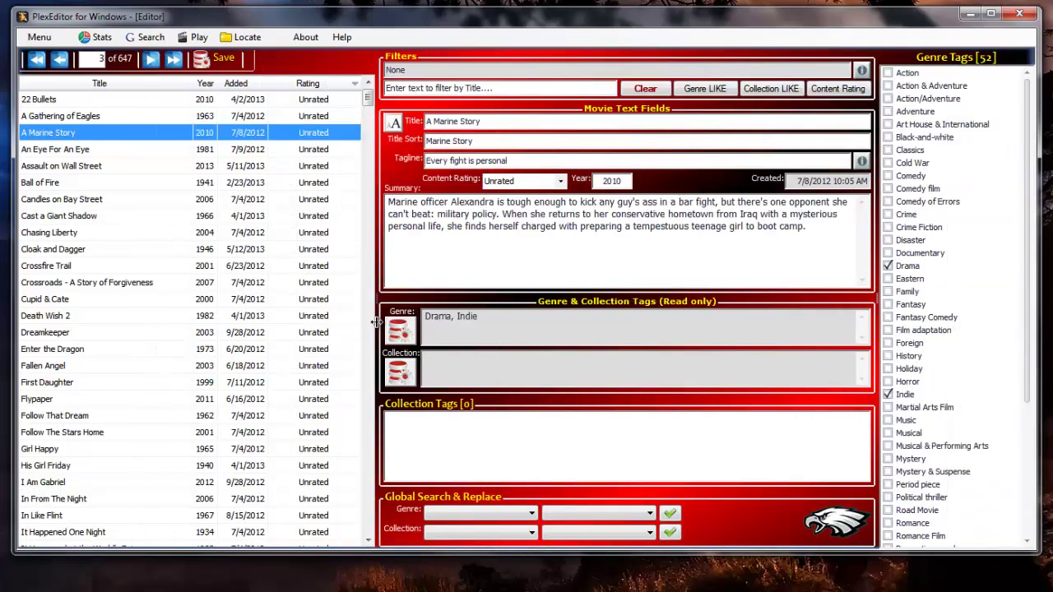
drag(197, 83, 241, 86)
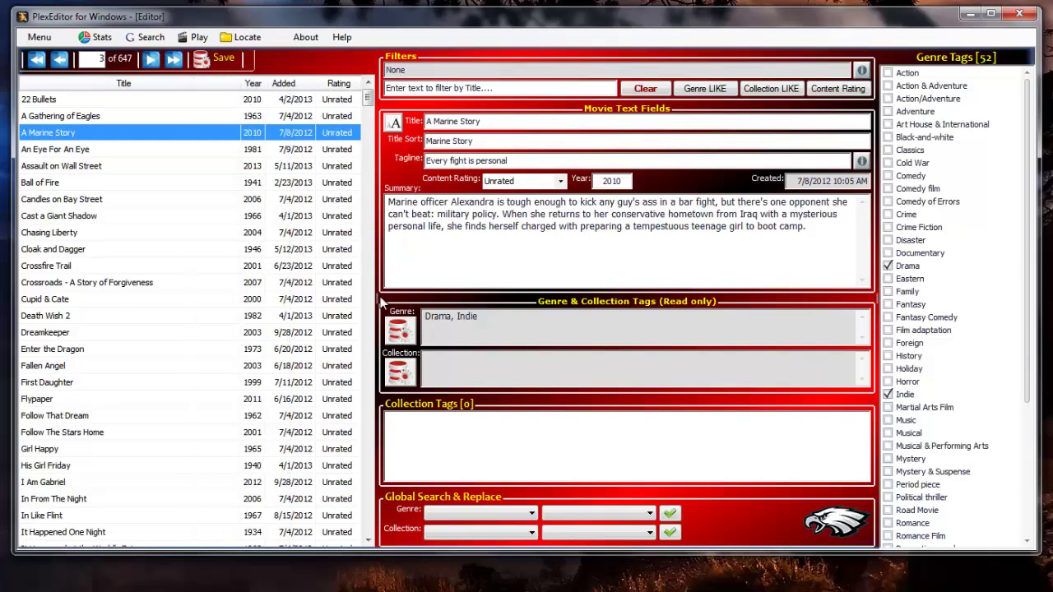
drag(378, 294, 170, 305)
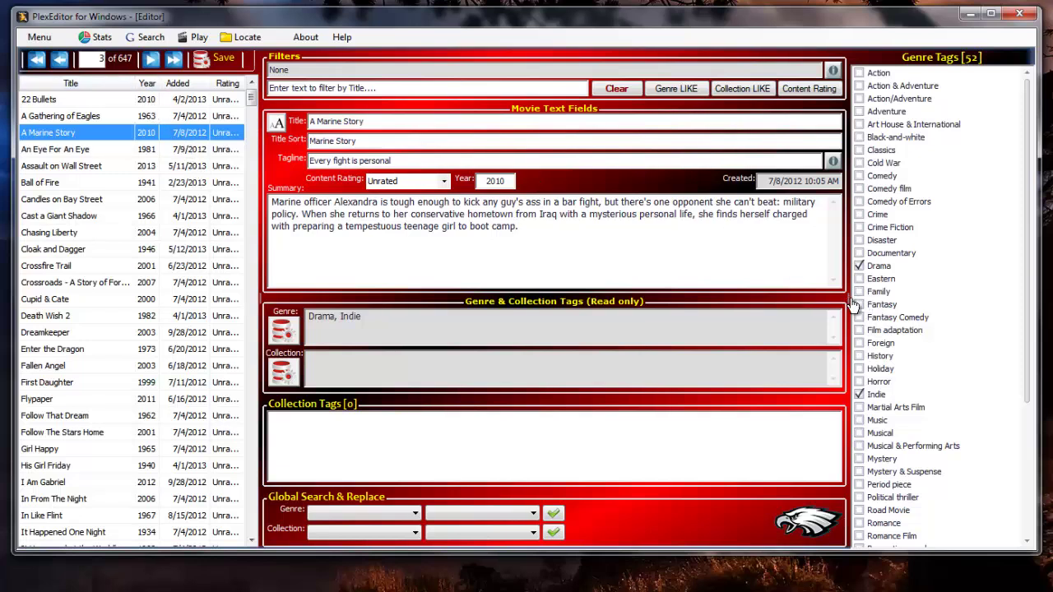
mouse_move(848, 304)
mouse_down()
mouse_move(680, 304)
mouse_move(848, 323)
mouse_up()
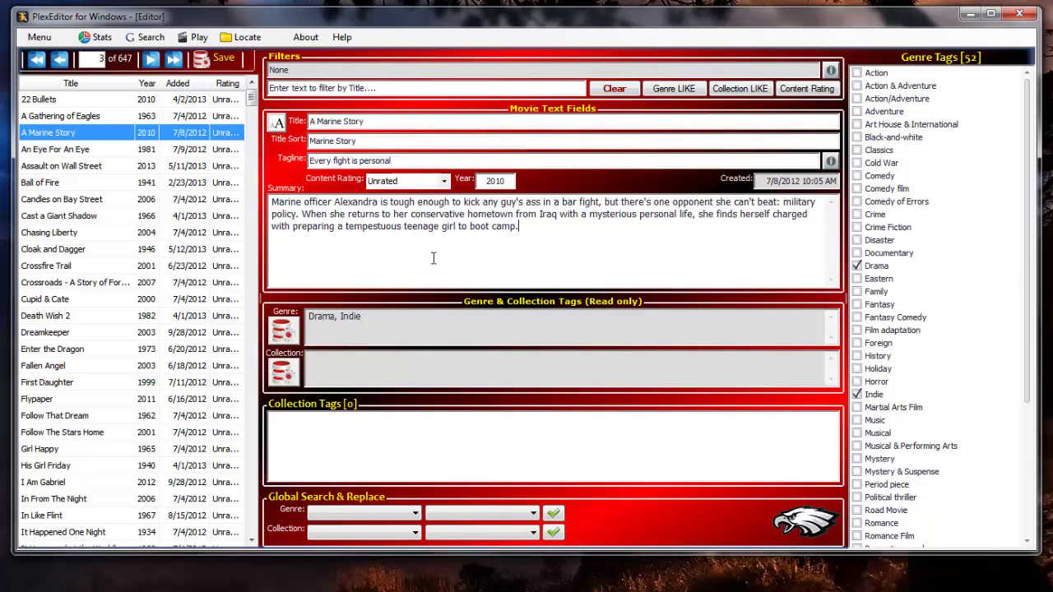
Sort the movie list in turn by title, year, date added and rating, ending with ascending title order.
click(95, 84)
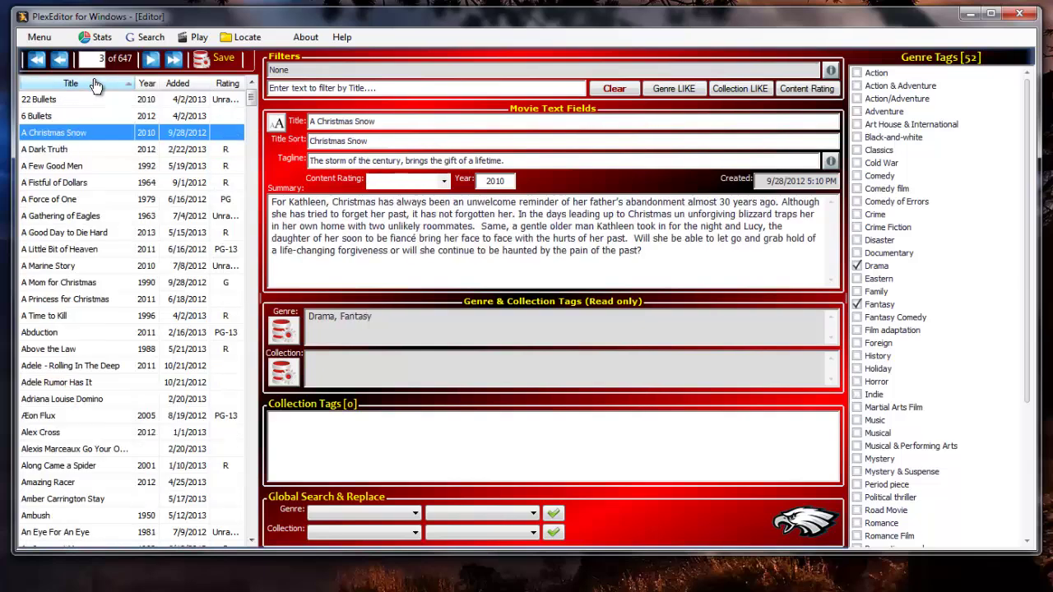
click(95, 84)
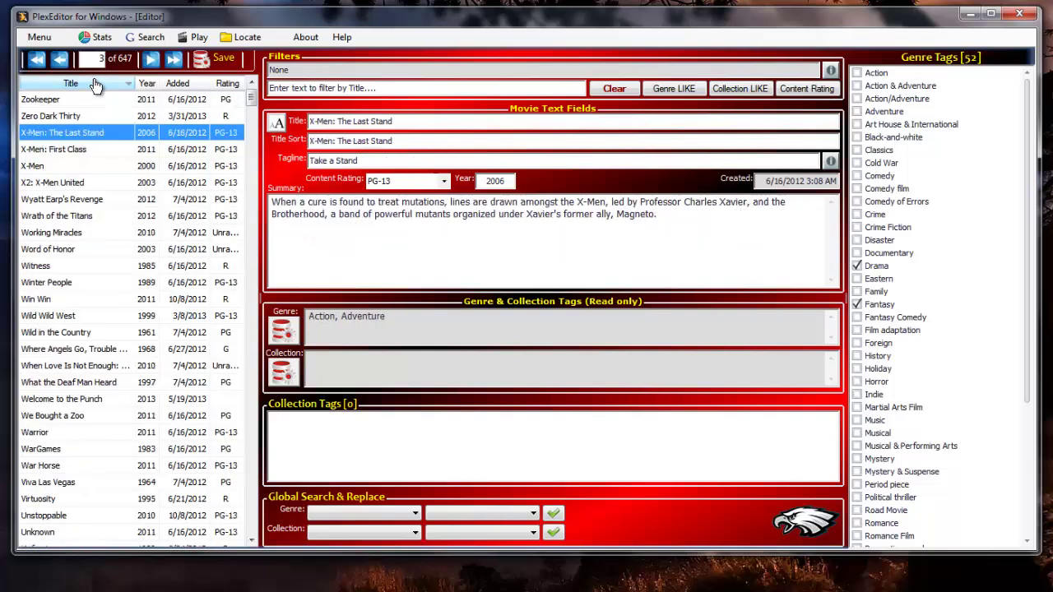
click(144, 86)
click(146, 84)
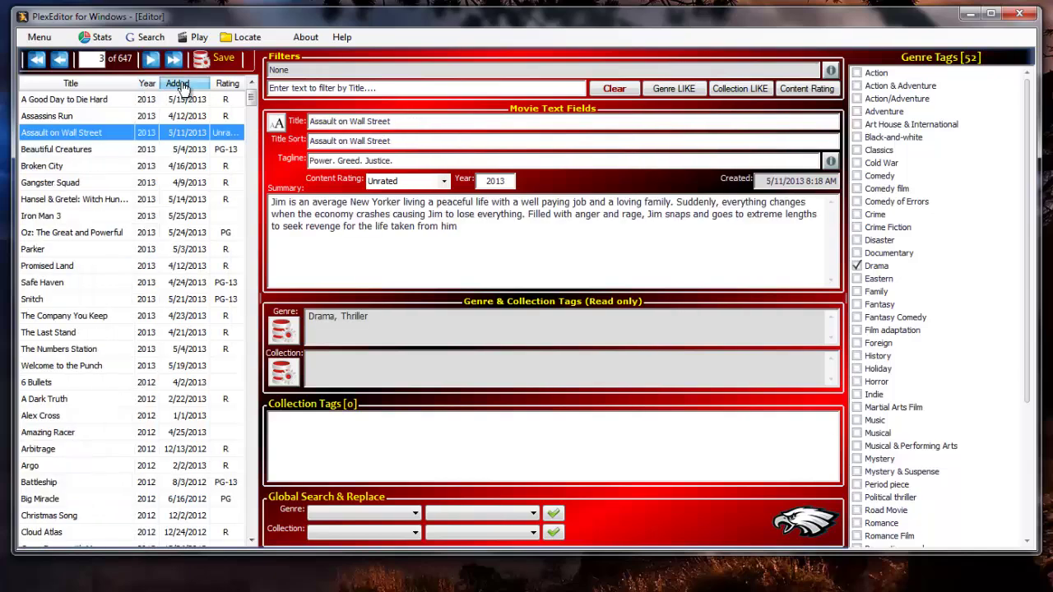
click(178, 84)
click(181, 86)
click(223, 86)
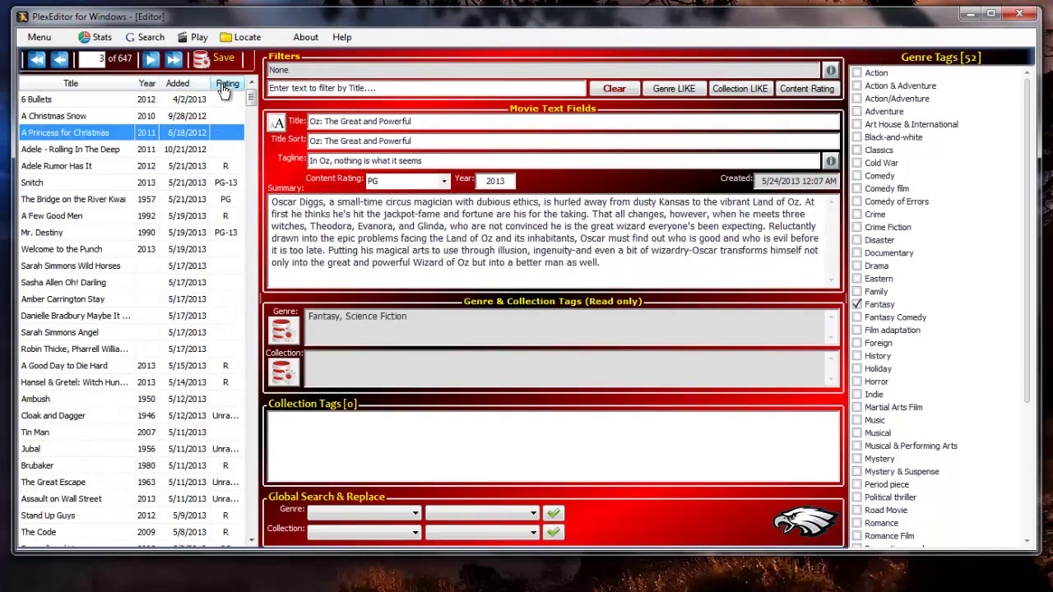
click(225, 85)
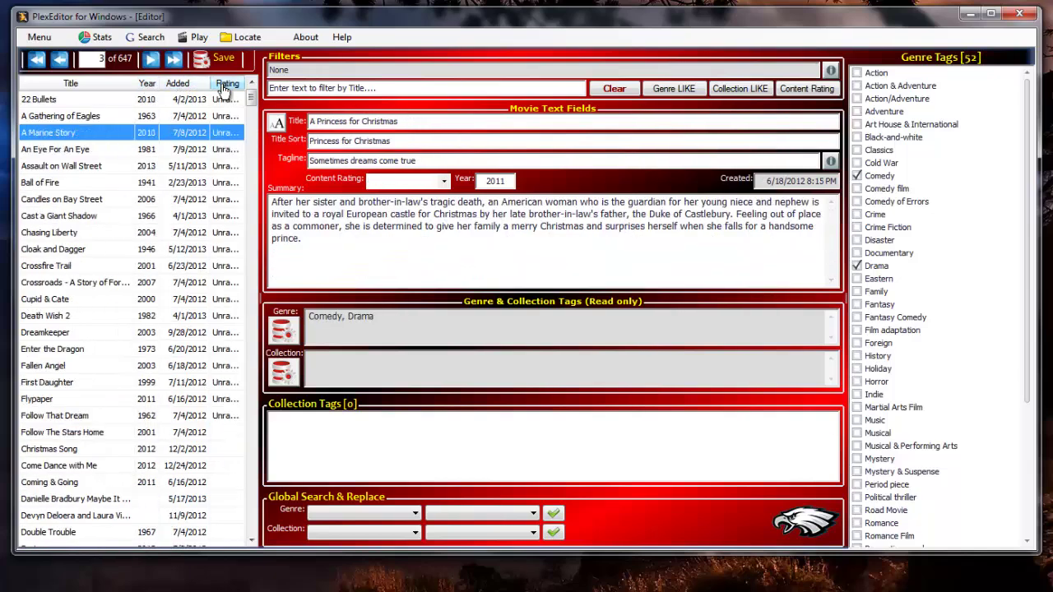
click(76, 85)
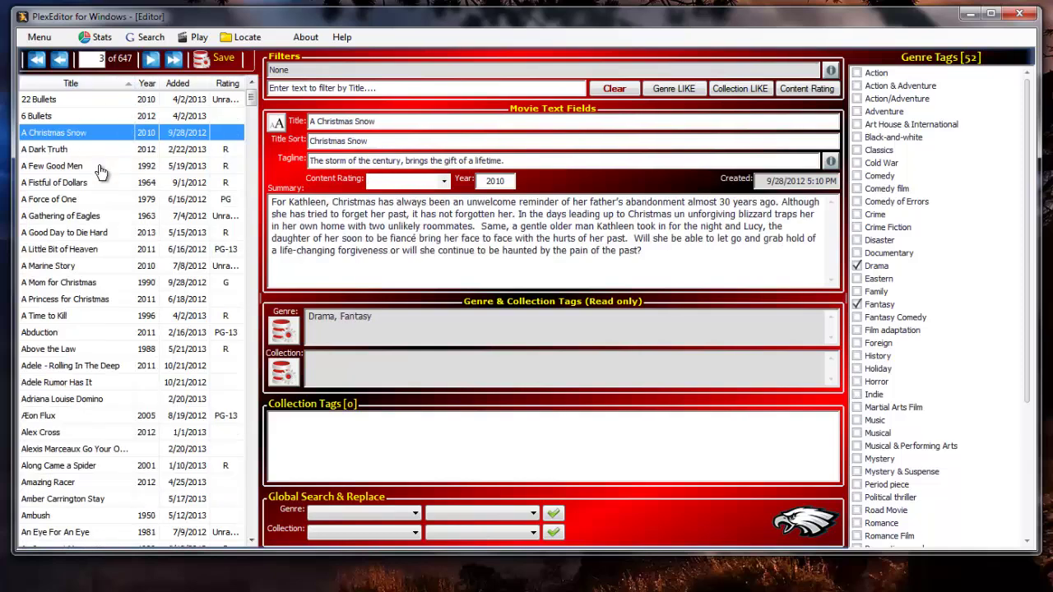
Move down through the movies from A Christmas Snow and back up, viewing each record's details.
key(Down)
key(Down)
key(Down)
key(Down)
key(Down)
key(Down)
key(Down)
key(Down)
key(Down)
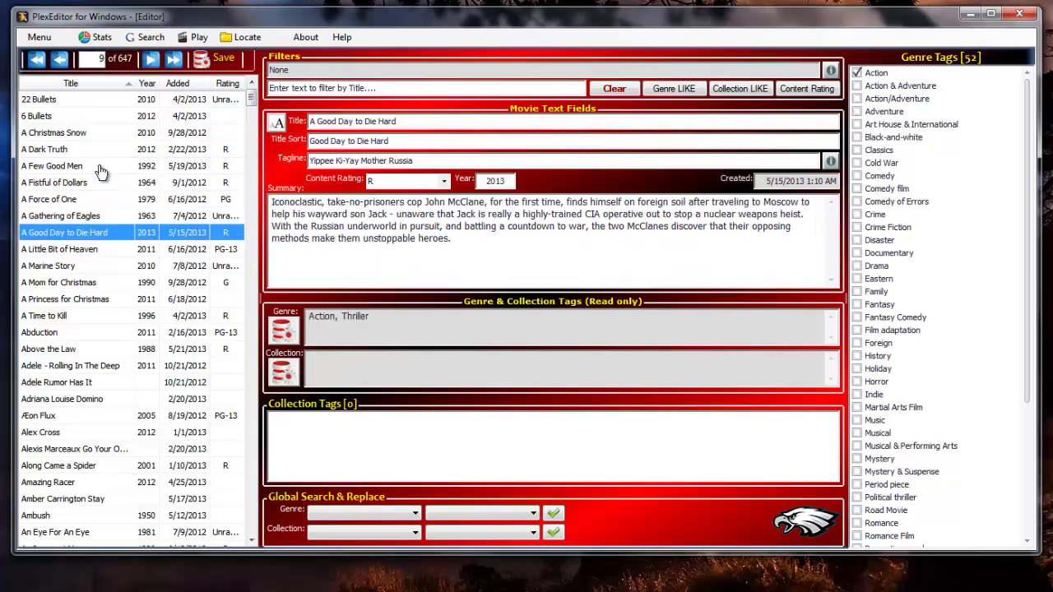
key(Down)
key(Down)
key(Up)
key(Up)
key(Up)
key(Up)
key(Up)
Step backward and forward through the movie records, ending on the first record, 22 Bullets.
click(59, 60)
click(59, 59)
click(60, 59)
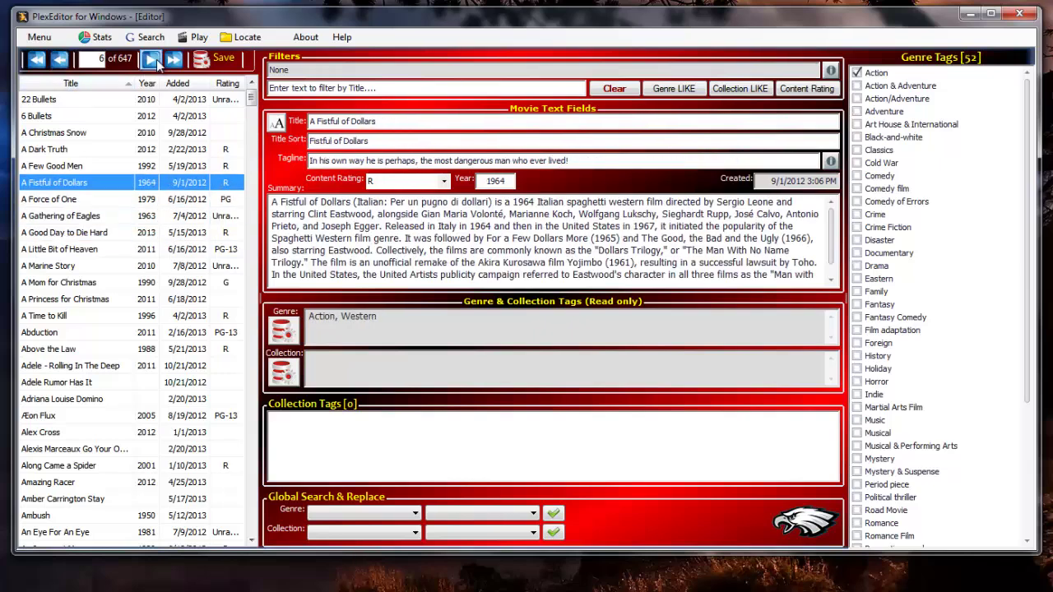
key(Down)
key(Down)
key(Down)
key(Down)
key(Down)
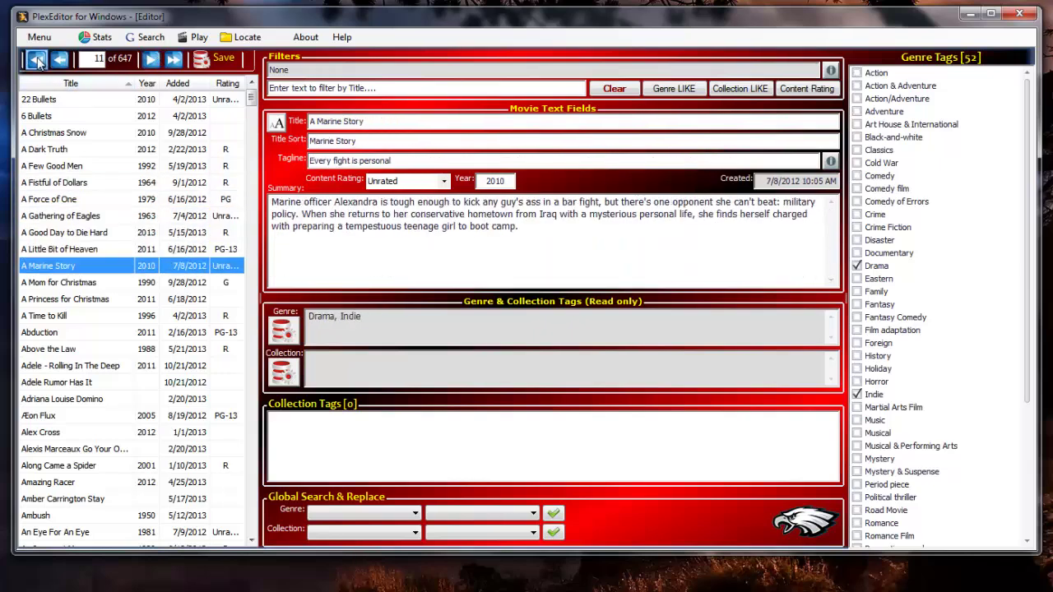
click(37, 61)
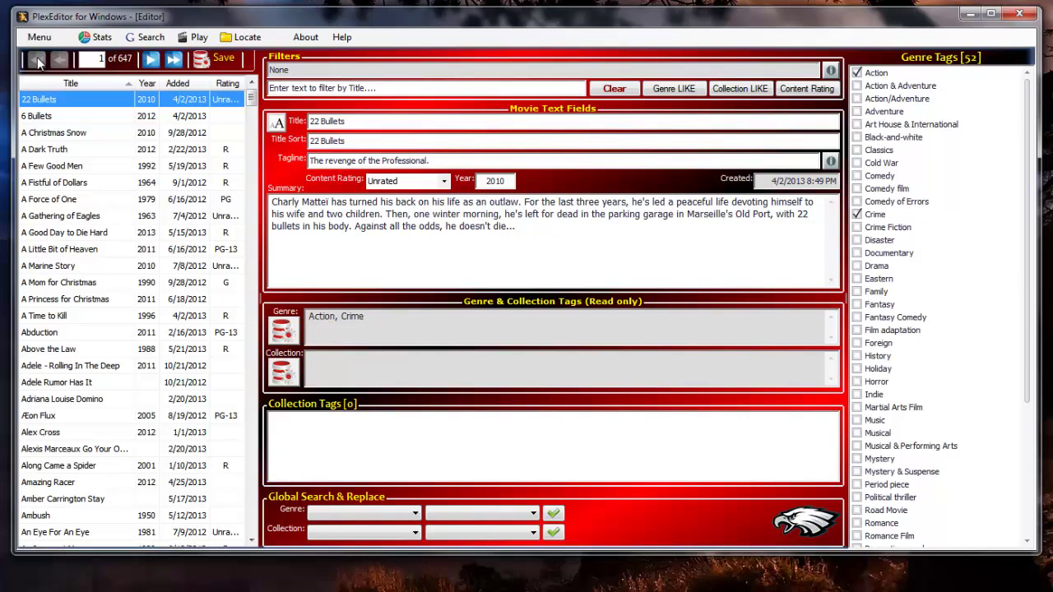
Select all movies, and replace that with A Force of One, A Gathering of Eagles, A Marine Story, A Princess for Christmas and Abduction.
key(ctrl+a)
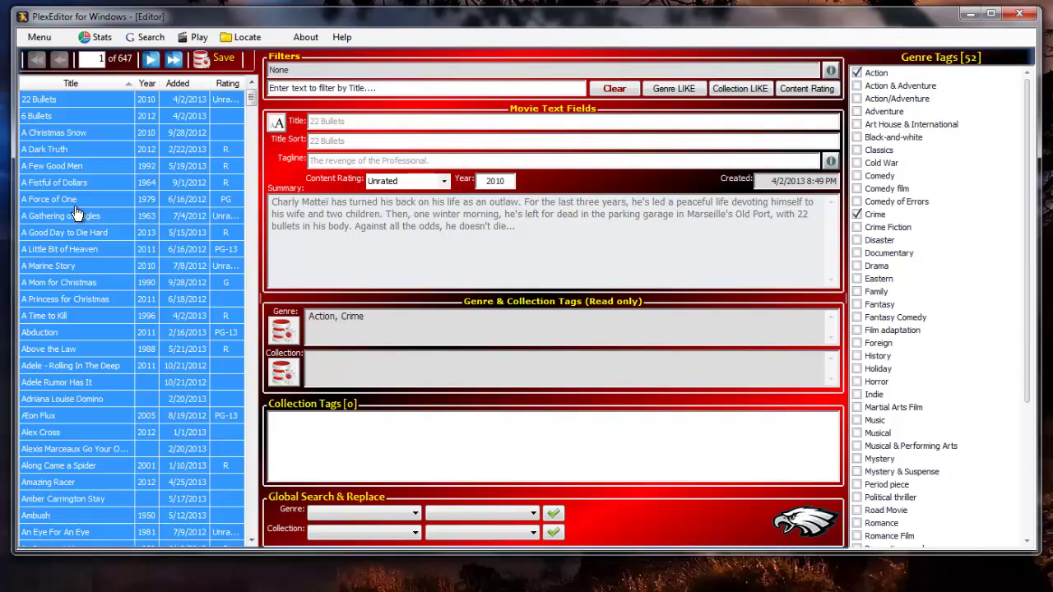
click(75, 206)
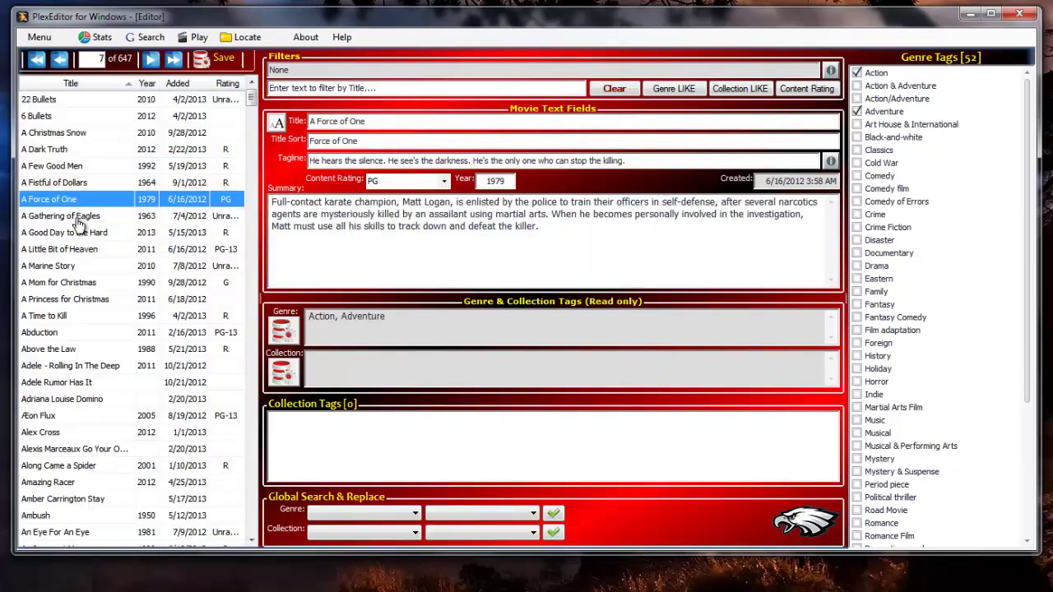
ctrl+click(80, 218)
ctrl+click(82, 265)
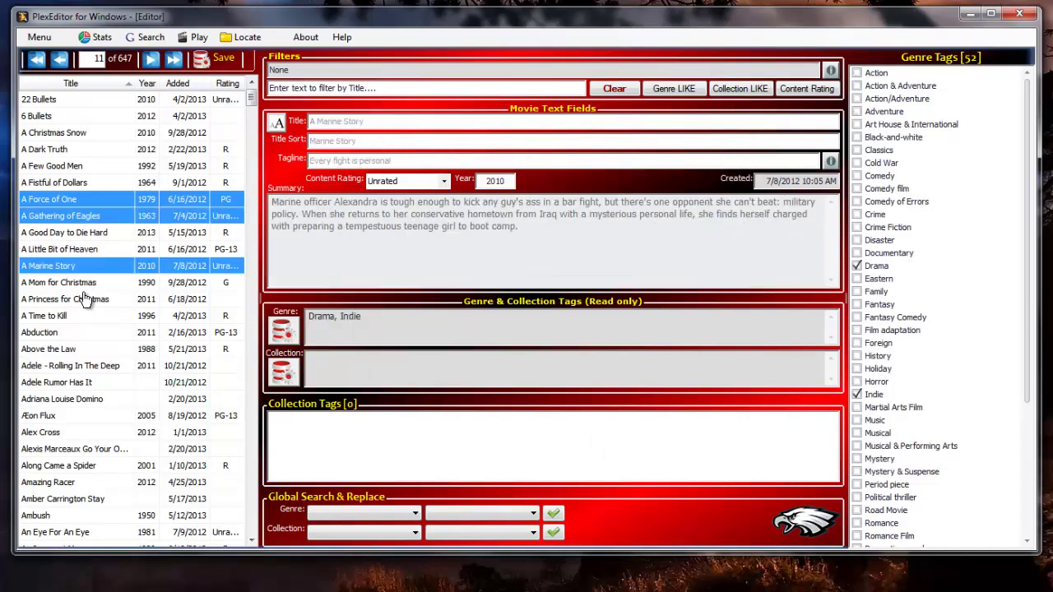
ctrl+click(82, 299)
ctrl+click(82, 333)
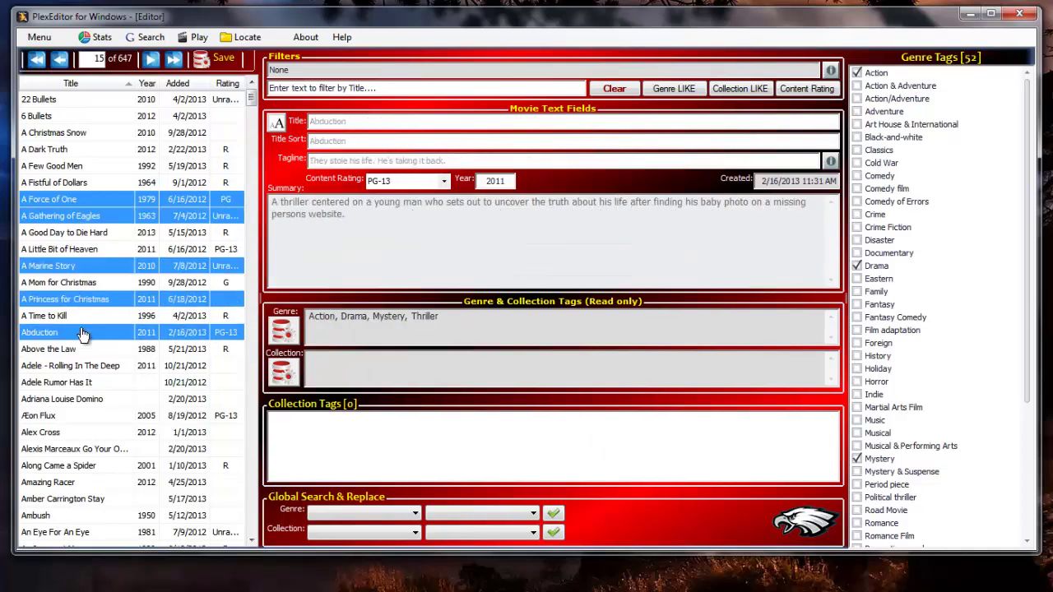
Select the range of movies from A Christmas Snow to A Mom for Christmas, and reduce it to A Christmas Snow.
click(77, 134)
shift+click(102, 285)
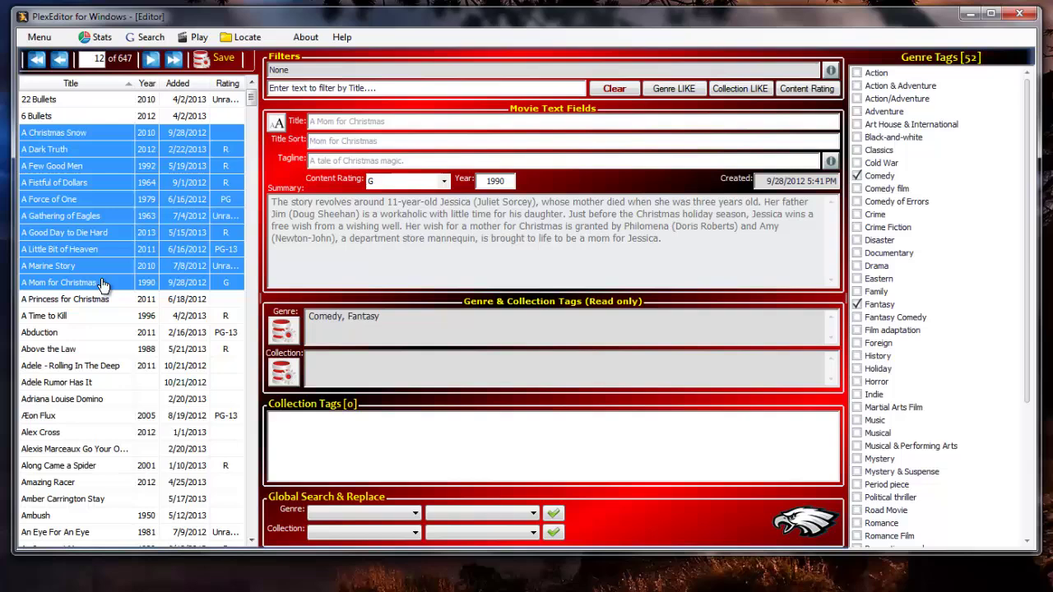
click(79, 136)
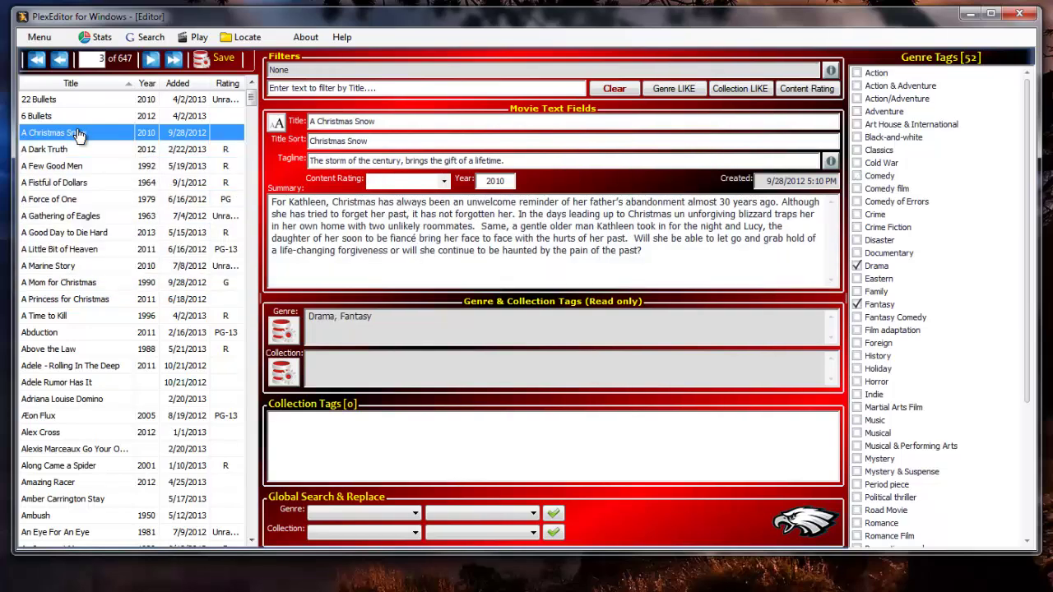
Examine the commands offered for the movie A Dark Truth and for the Collection Tags.
right_click(89, 154)
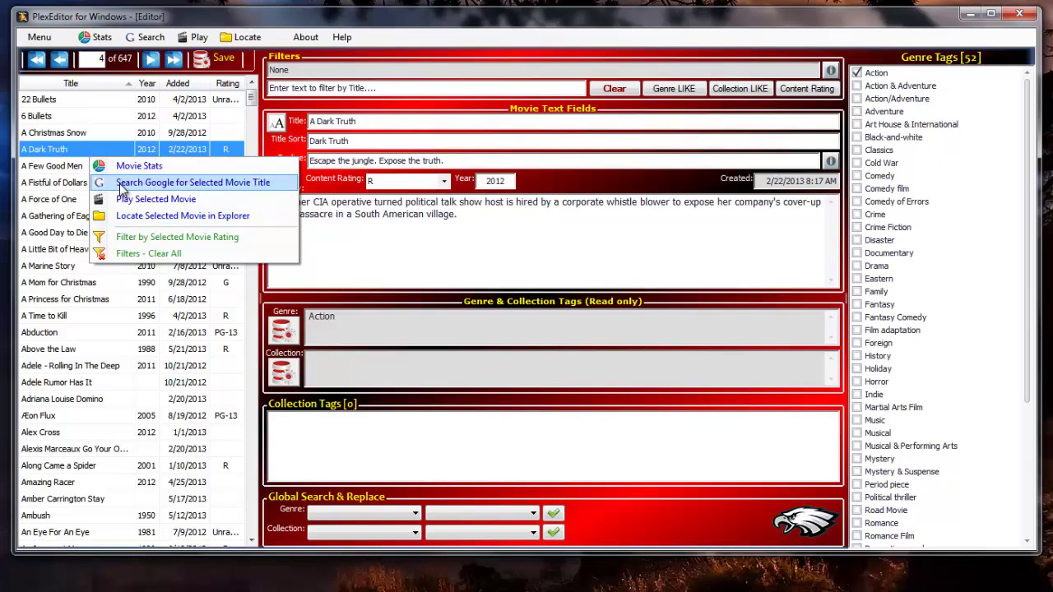
click(82, 153)
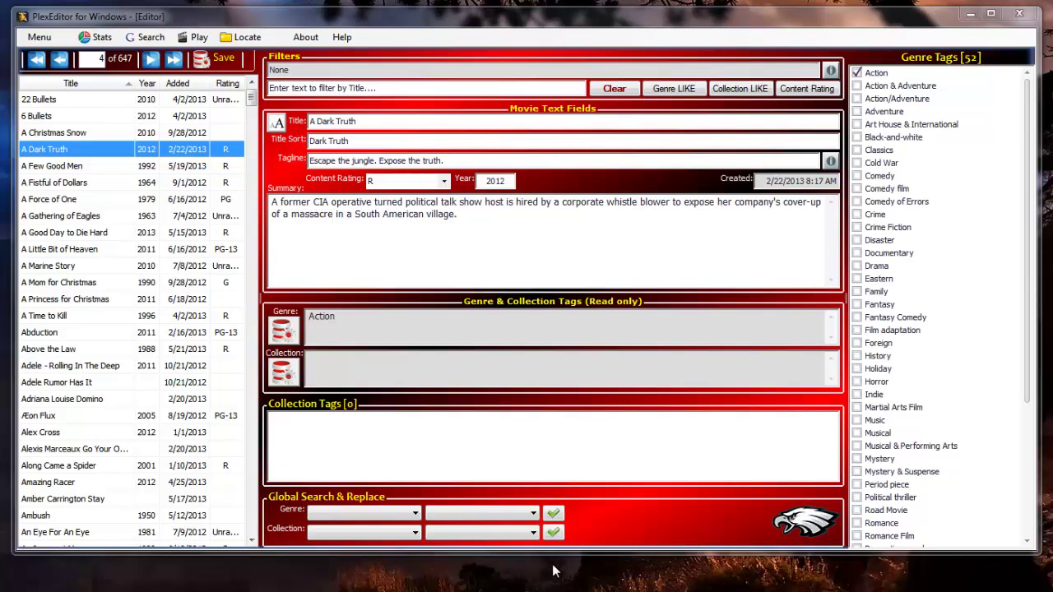
right_click(624, 433)
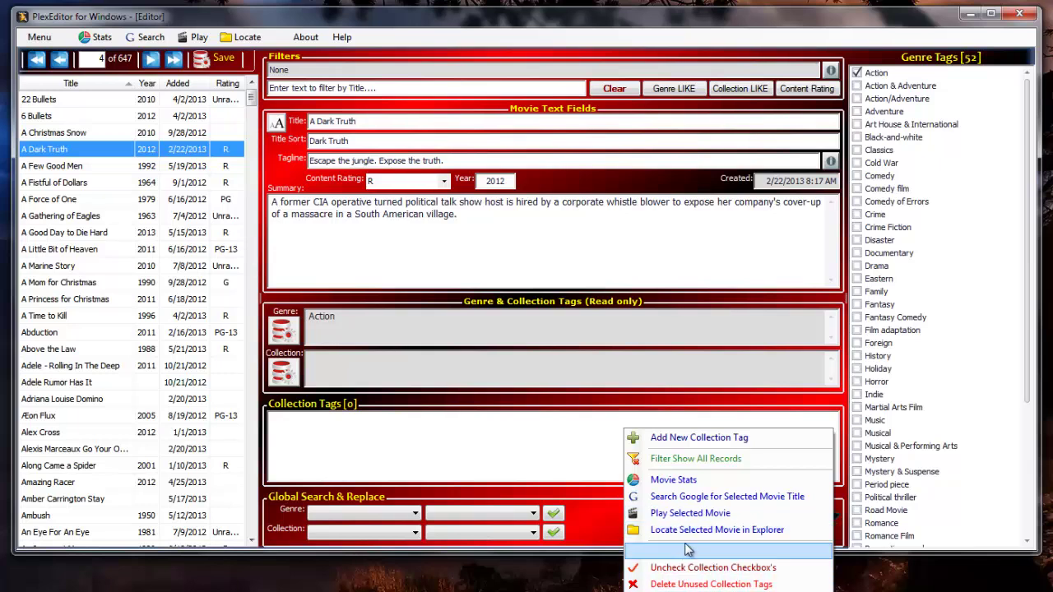
click(757, 458)
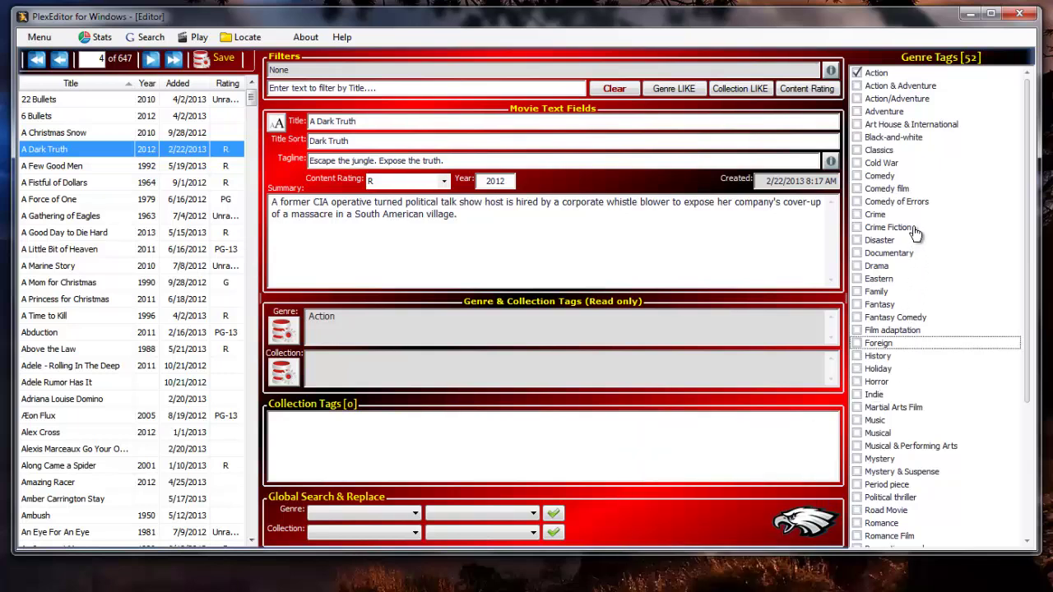
Filter the movie records by the Art House & International genre tag.
right_click(922, 257)
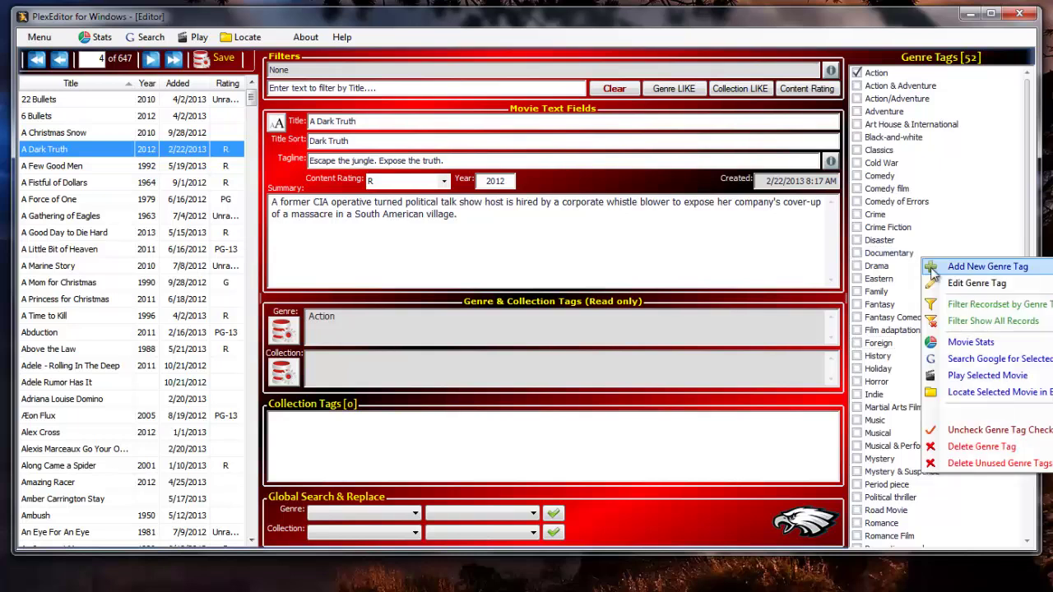
click(984, 453)
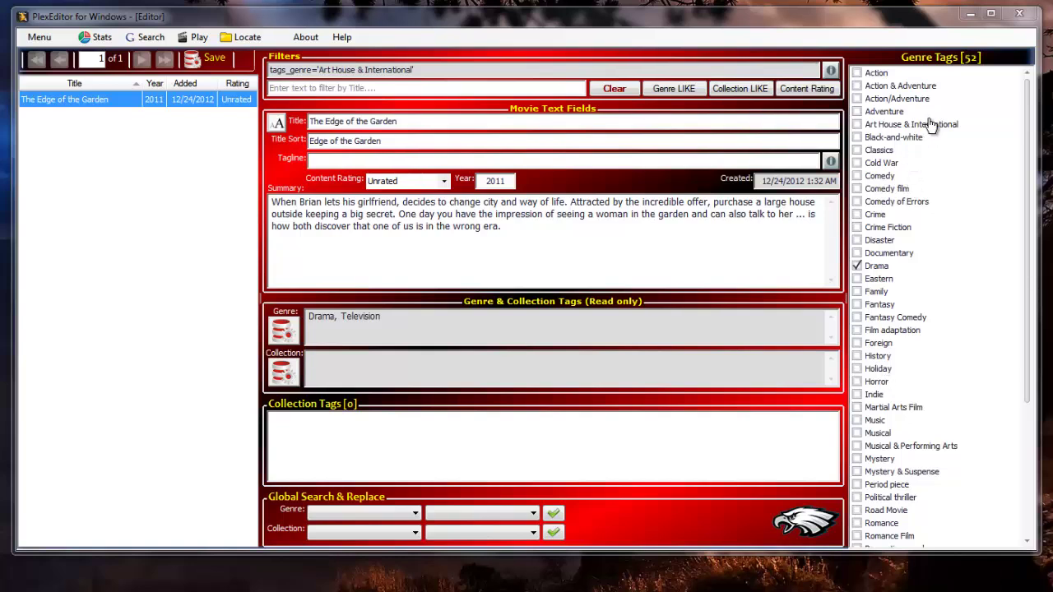
key(Tab)
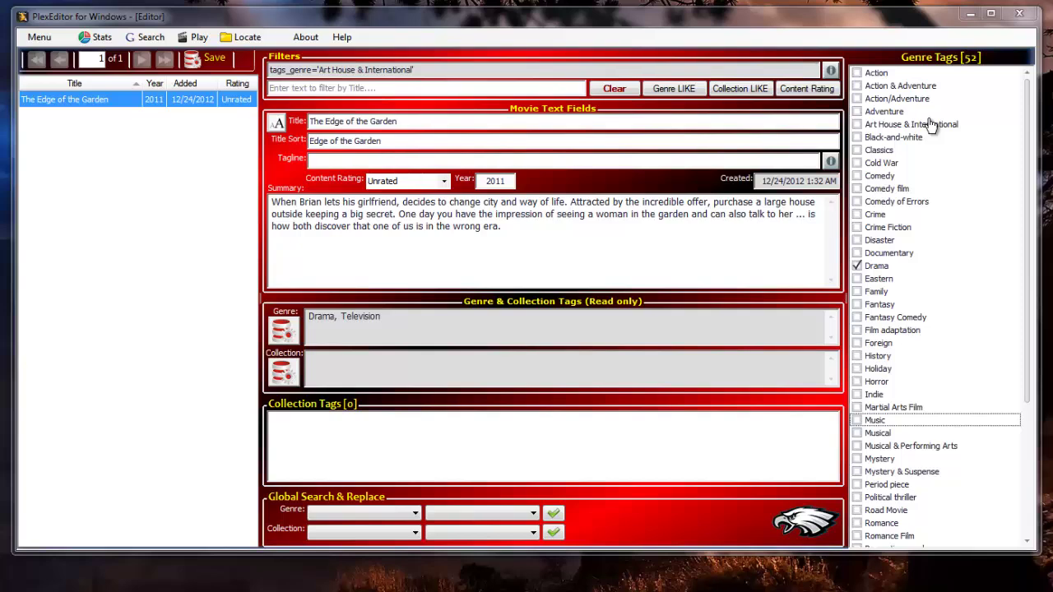
Open the Movie Stats to examine the content rating and genre tag counts, and close them again.
right_click(930, 124)
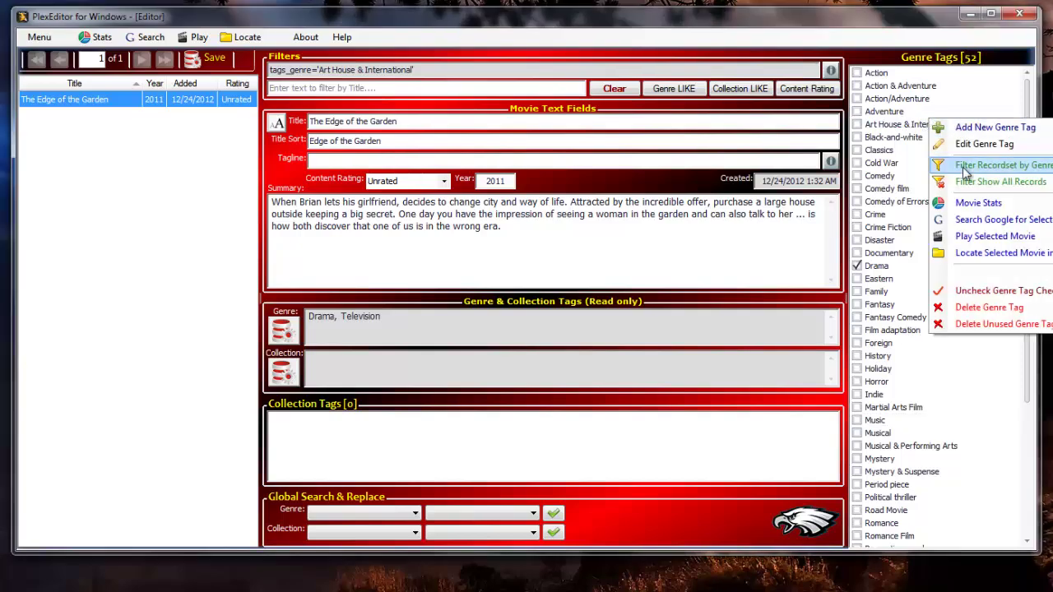
click(982, 212)
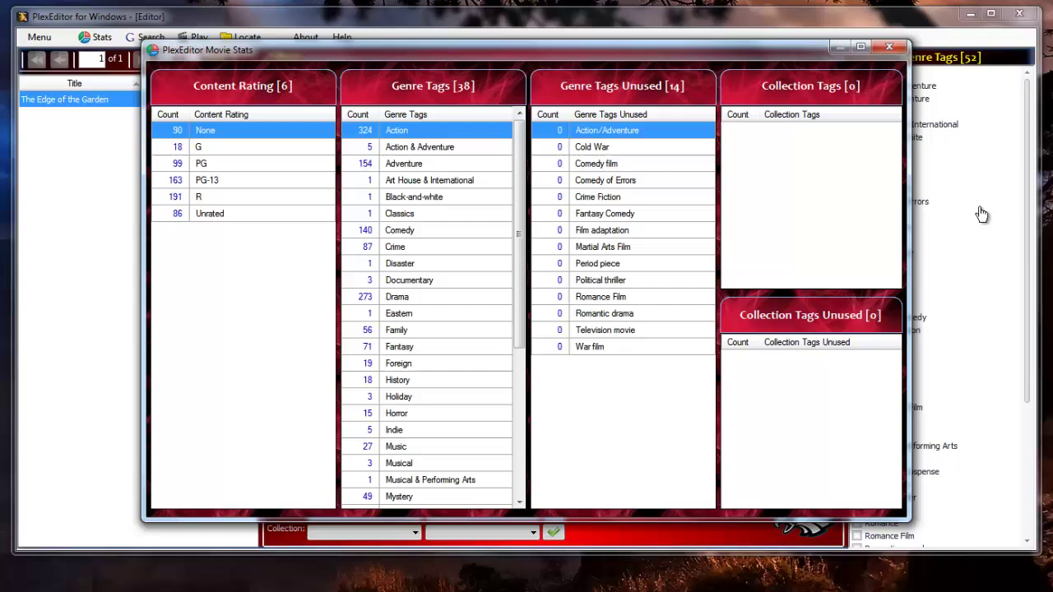
click(888, 46)
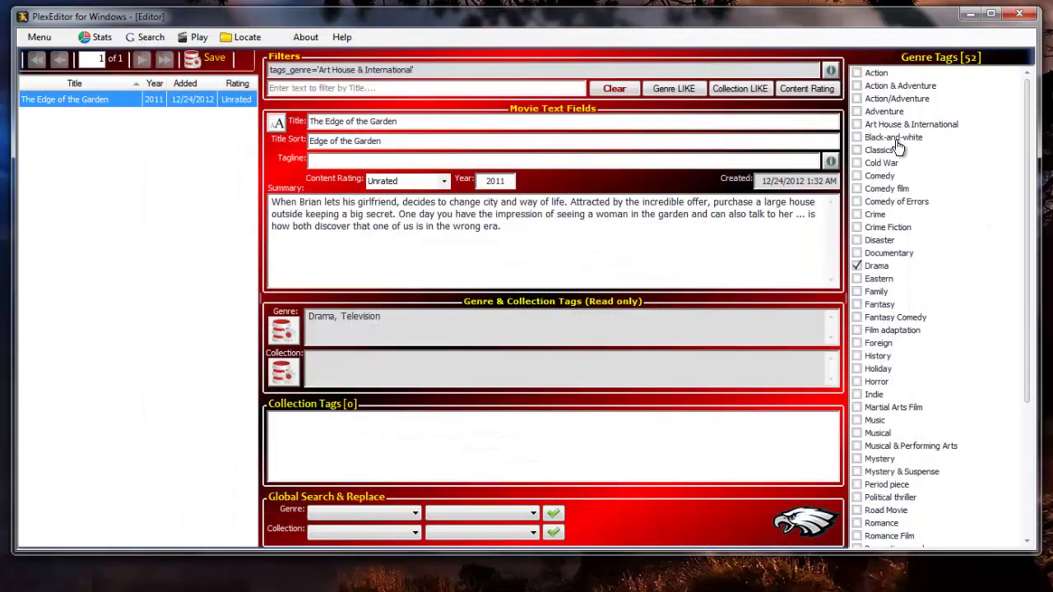
Reapply the Art House & International genre tag filter to the recordset.
right_click(893, 134)
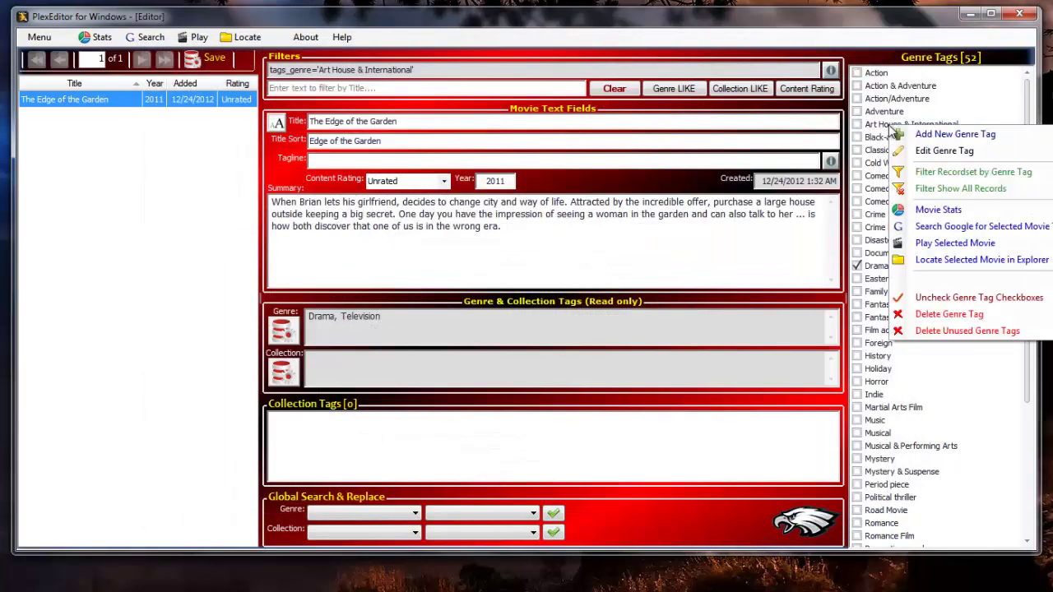
click(935, 168)
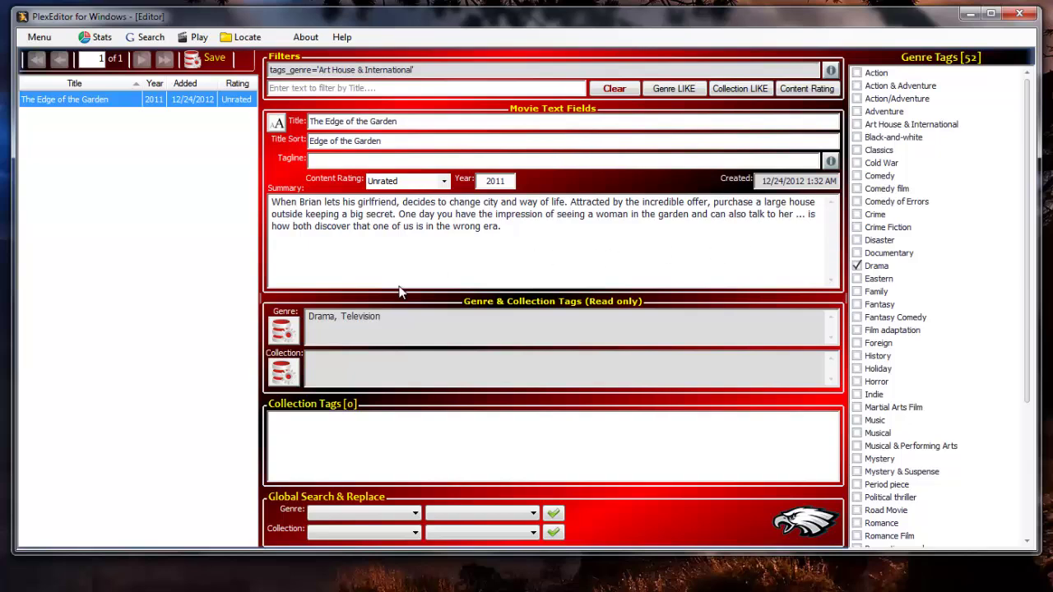
Rebuild all genre tag fields.
click(284, 330)
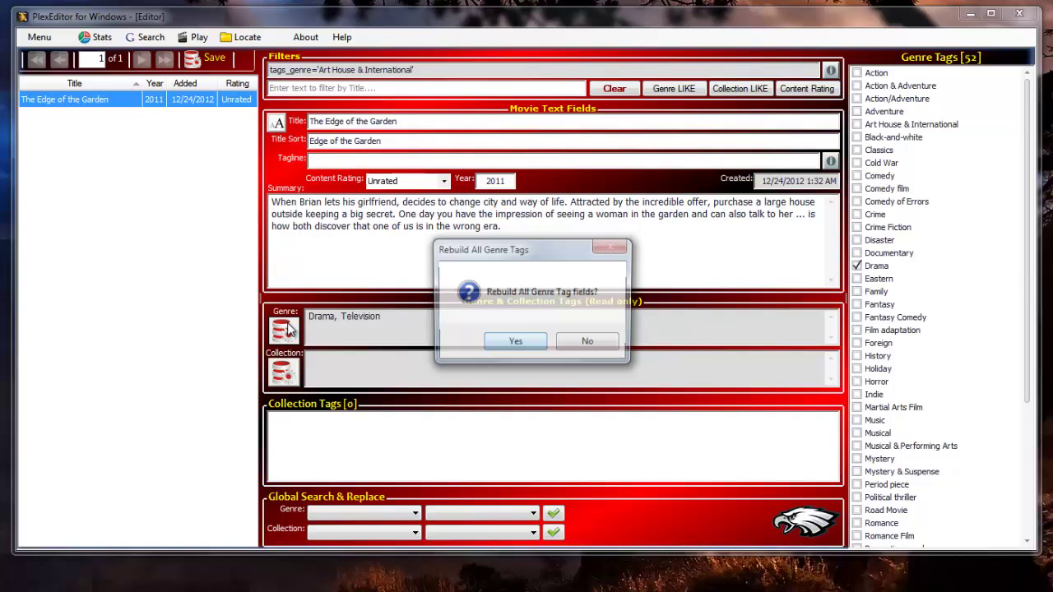
key(Return)
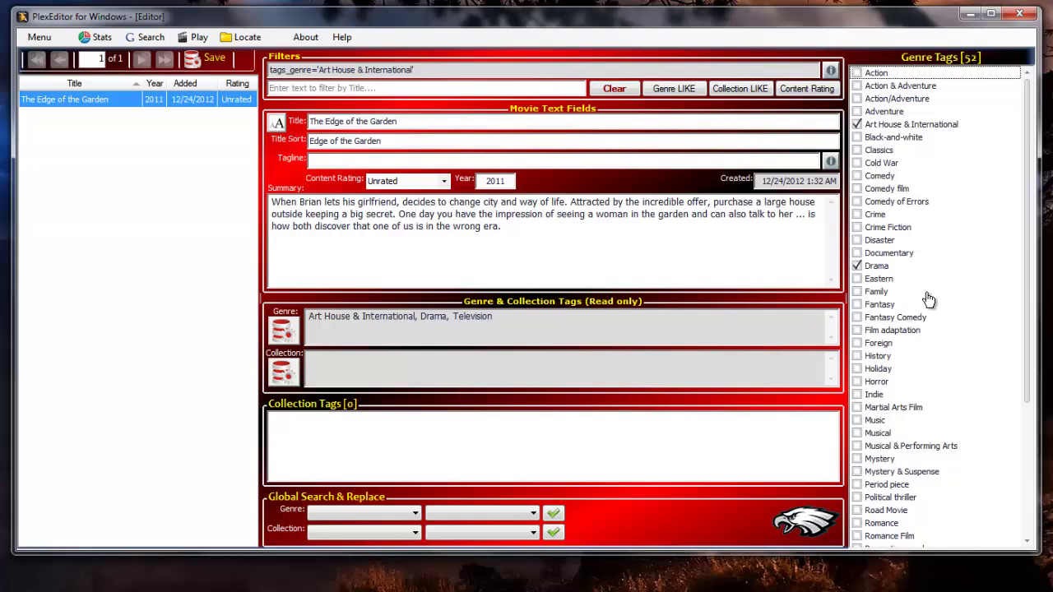
Delete the unused genre tags and check the unused genre tags in the Movie Stats.
right_click(923, 272)
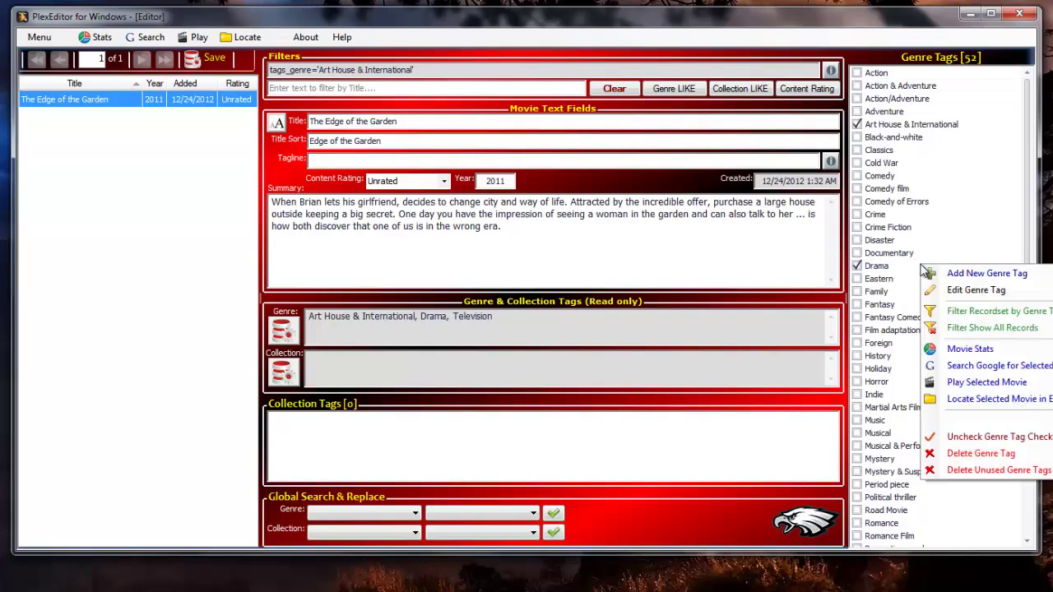
click(967, 475)
click(505, 338)
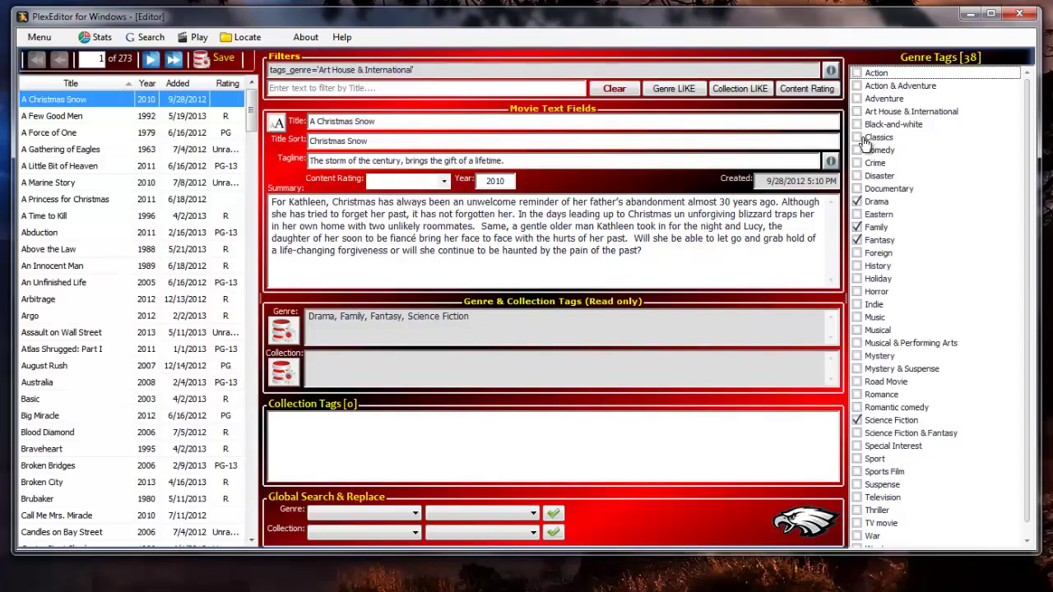
click(102, 37)
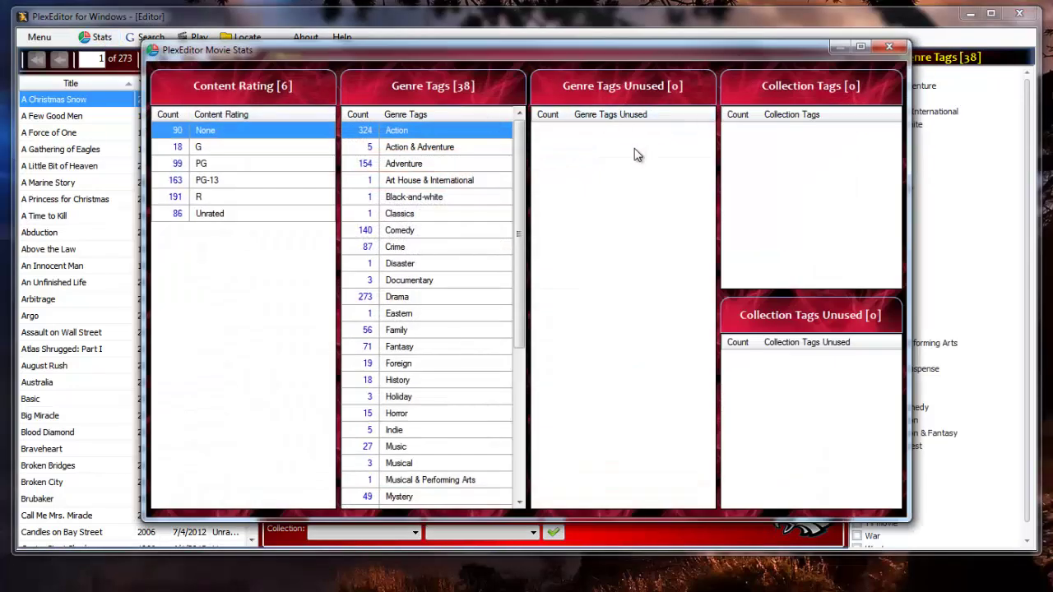
click(895, 46)
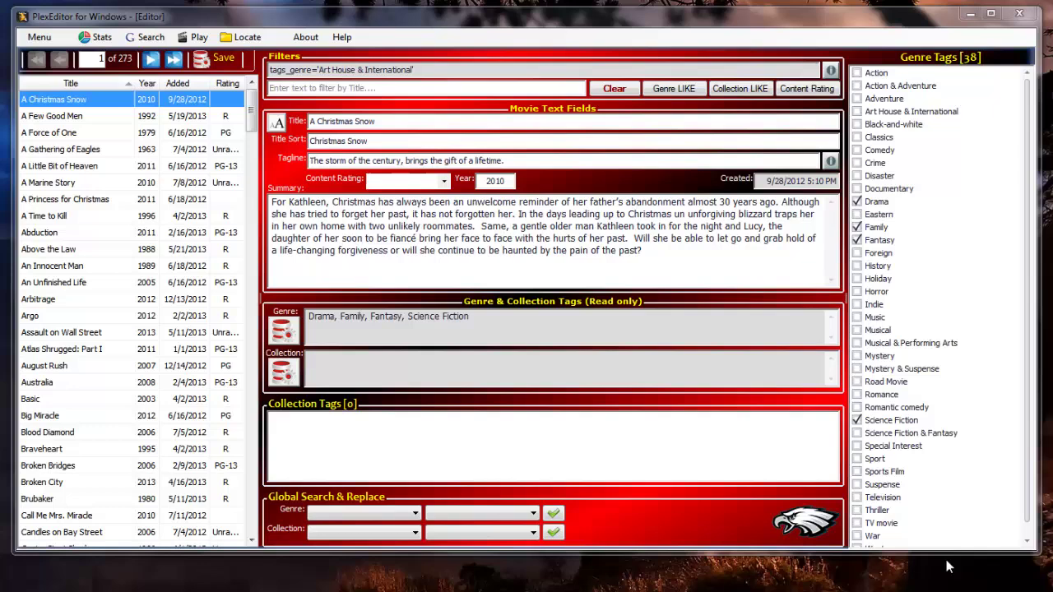
Add a new collection tag named music videos.
right_click(559, 436)
click(611, 446)
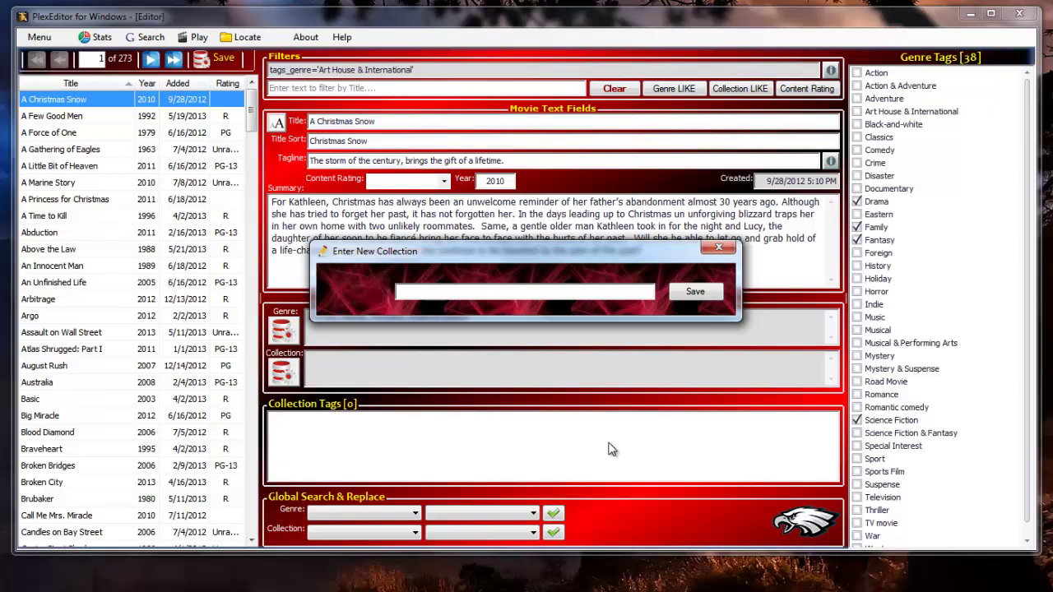
text(music videos)
key(Return)
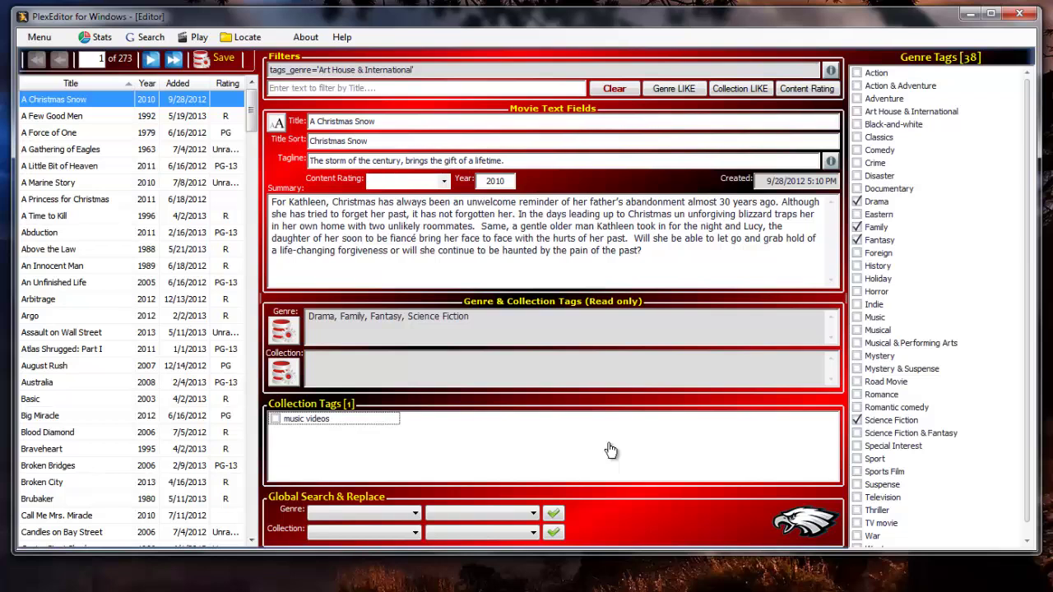
Convert the music videos collection tag to title case as Music Videos and save it.
right_click(369, 425)
click(408, 447)
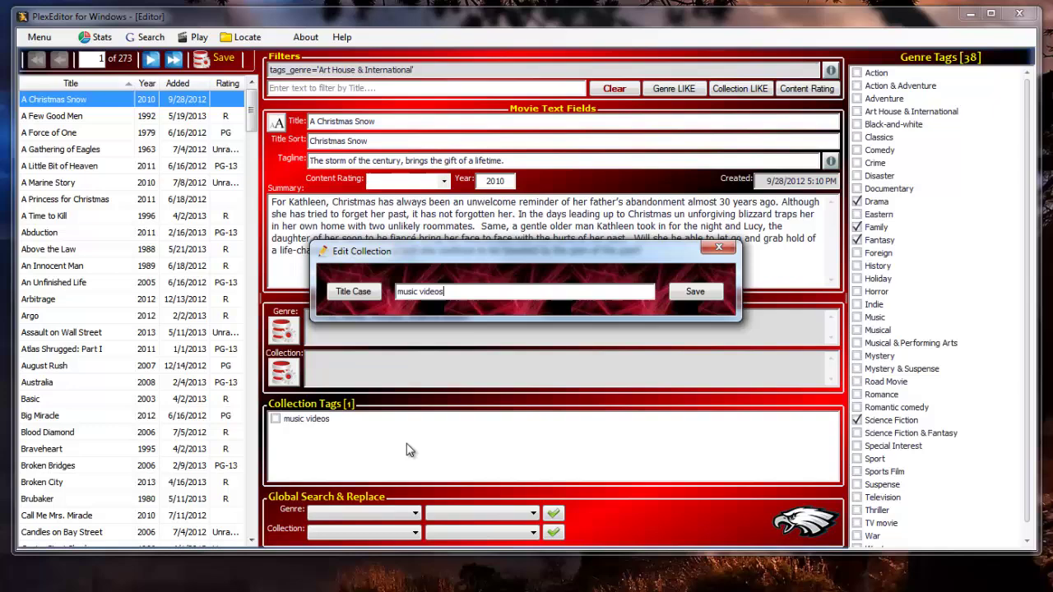
click(364, 293)
click(680, 296)
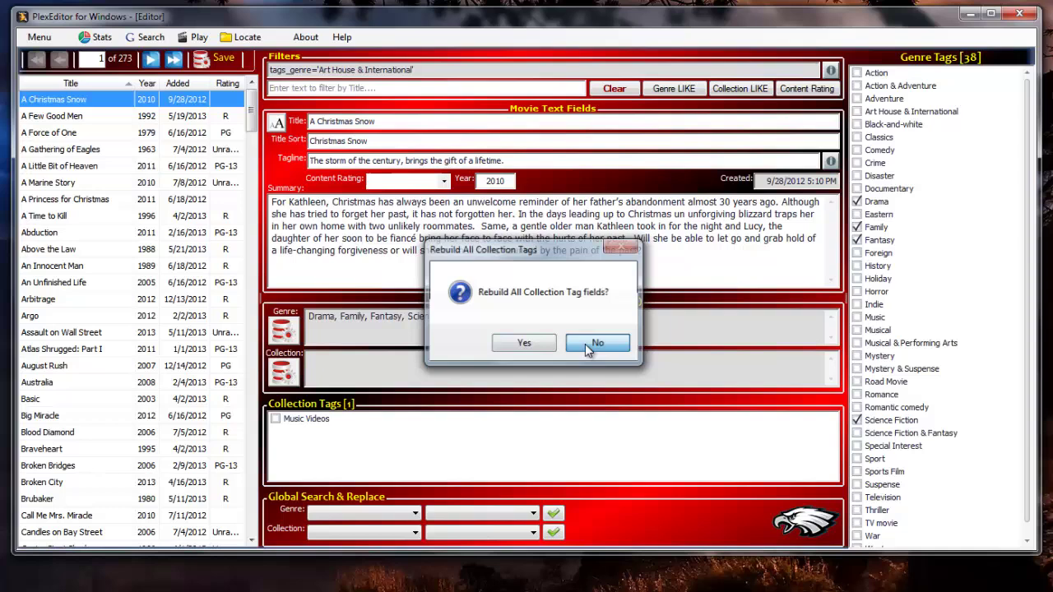
Assign the Music Videos collection tag to Adele - Rolling In The Deep.
click(277, 423)
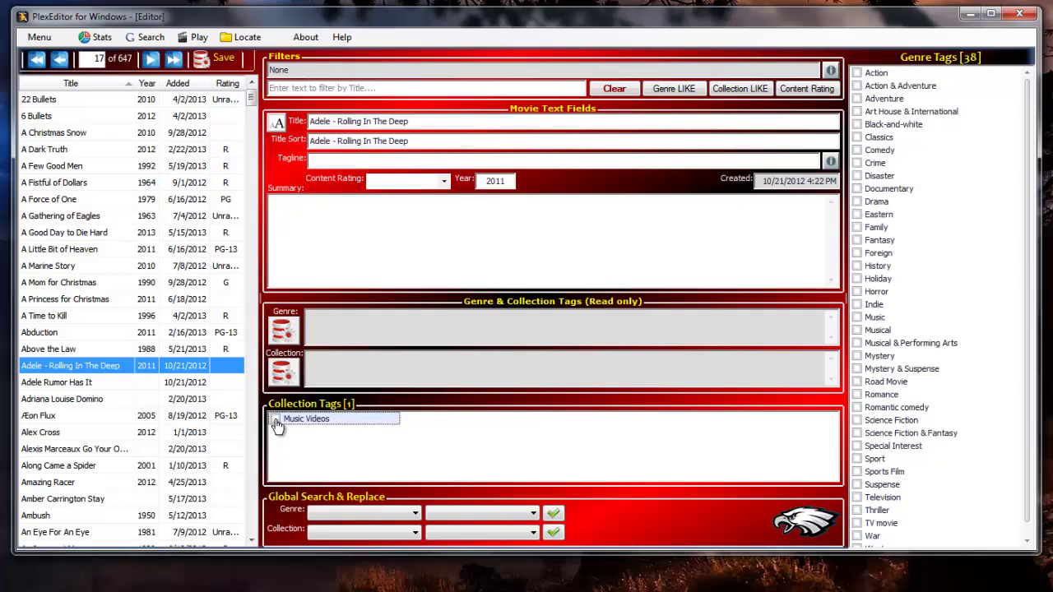
click(276, 420)
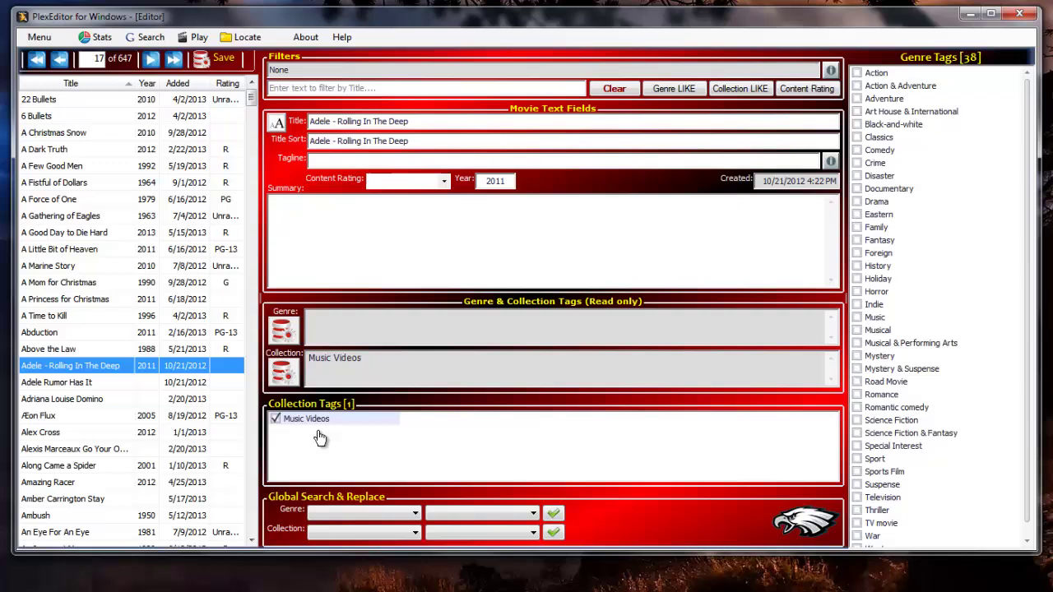
Assign the Music Videos collection tag to Adele Rumor Has It and Amber Carrington Stay together, and review the Adele records.
click(81, 384)
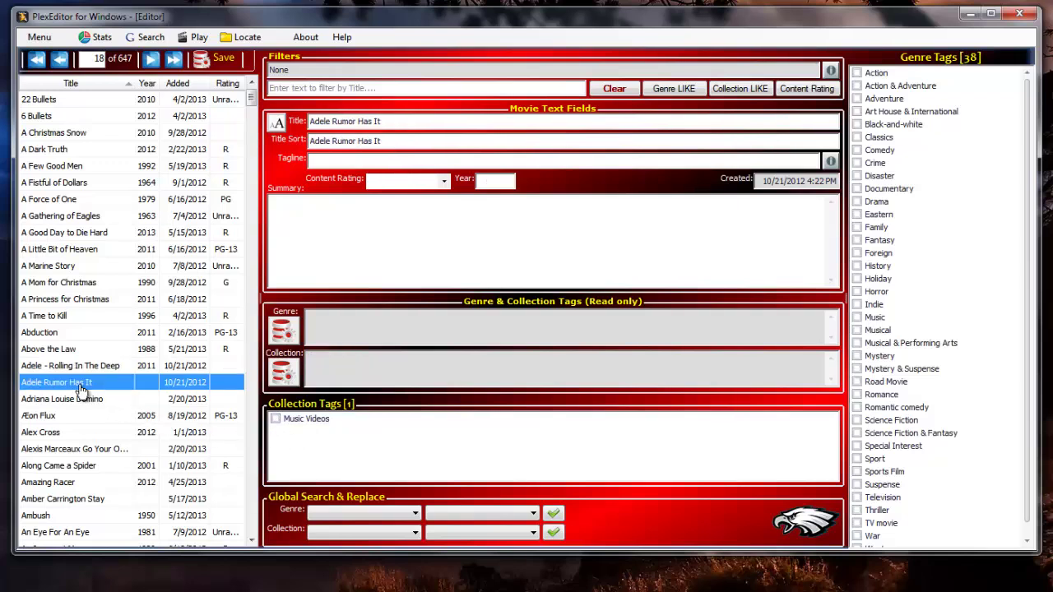
ctrl+click(80, 499)
click(276, 421)
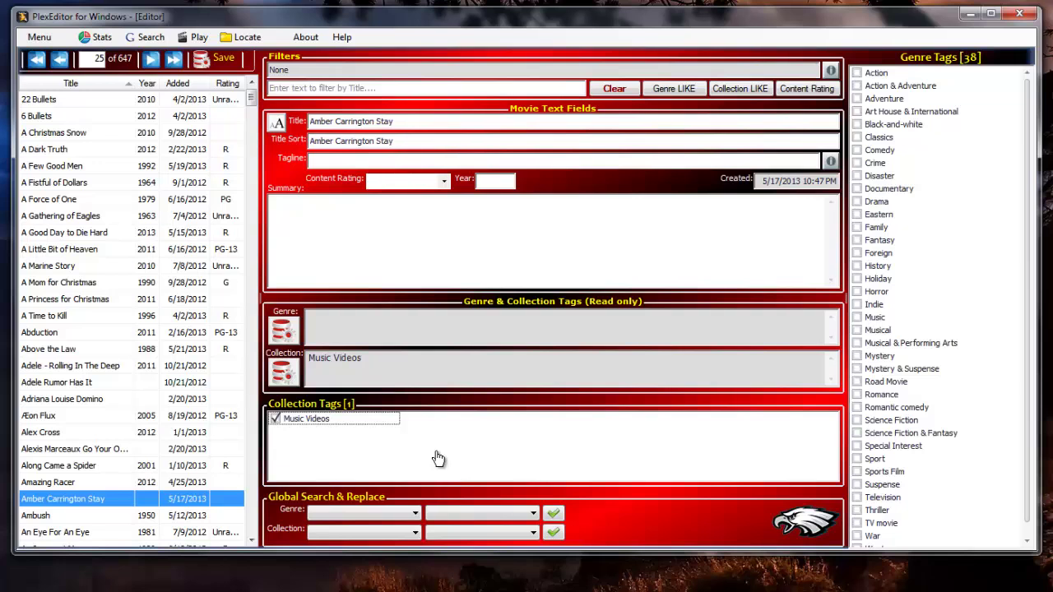
click(57, 385)
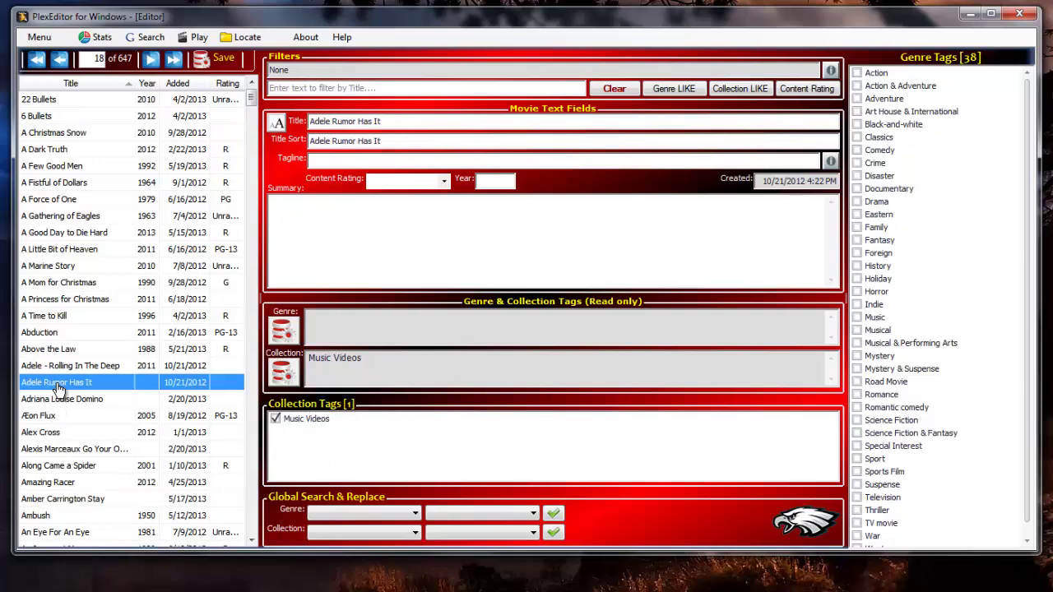
click(58, 369)
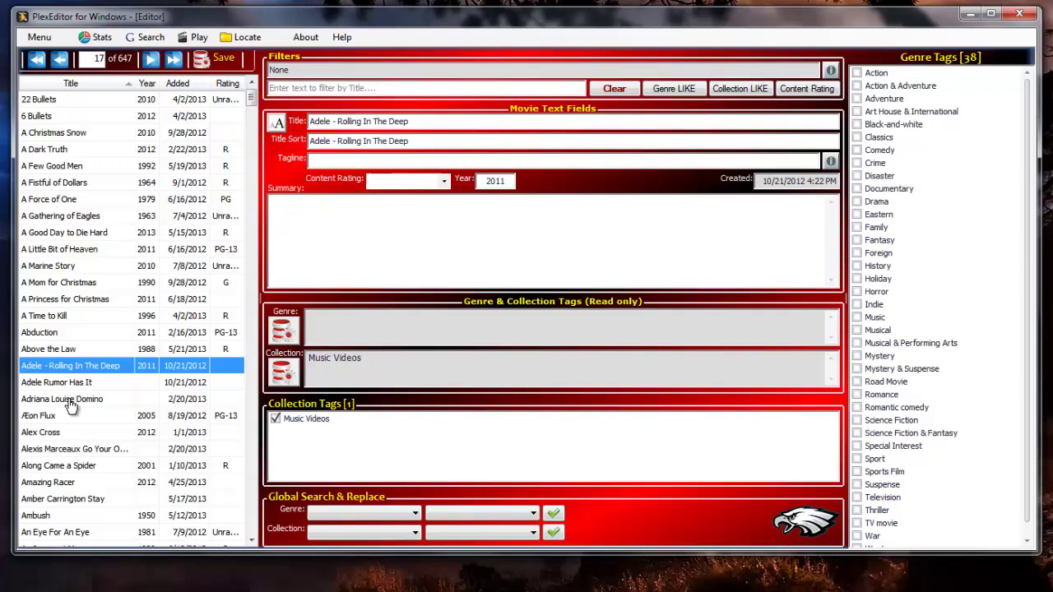
Select Alexis Marceaux Go Your Own Way with Adele Rumor Has It, assign the Music Videos collection tag, and review both records.
click(83, 449)
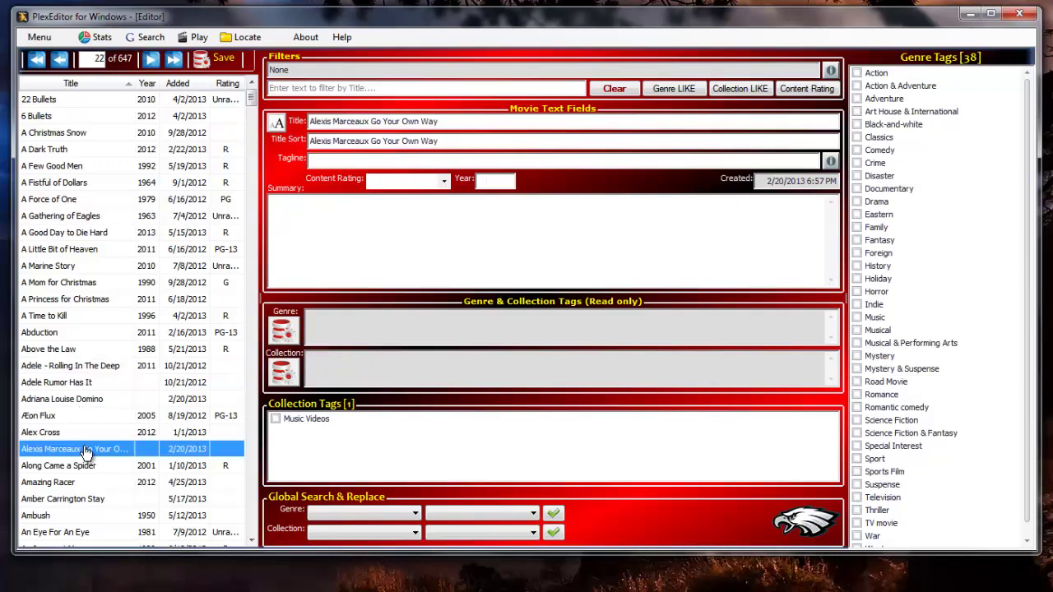
ctrl+click(74, 383)
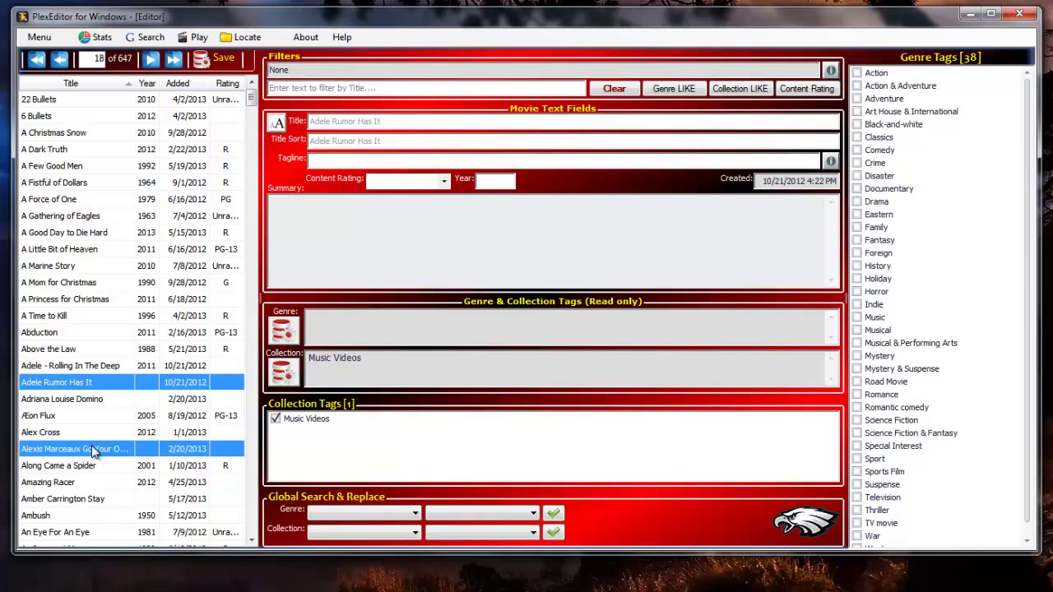
click(94, 452)
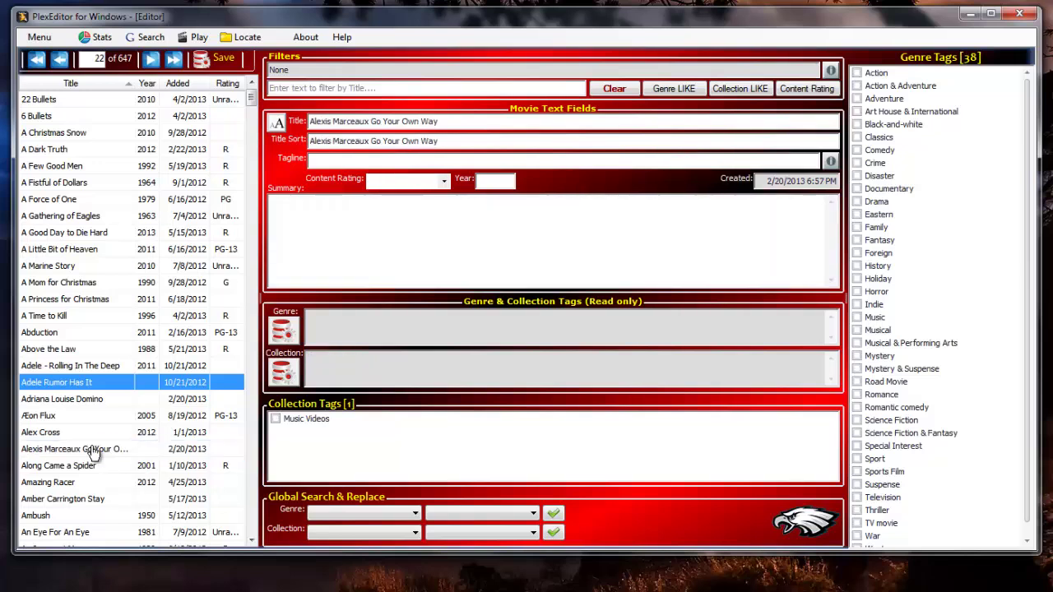
ctrl+click(94, 452)
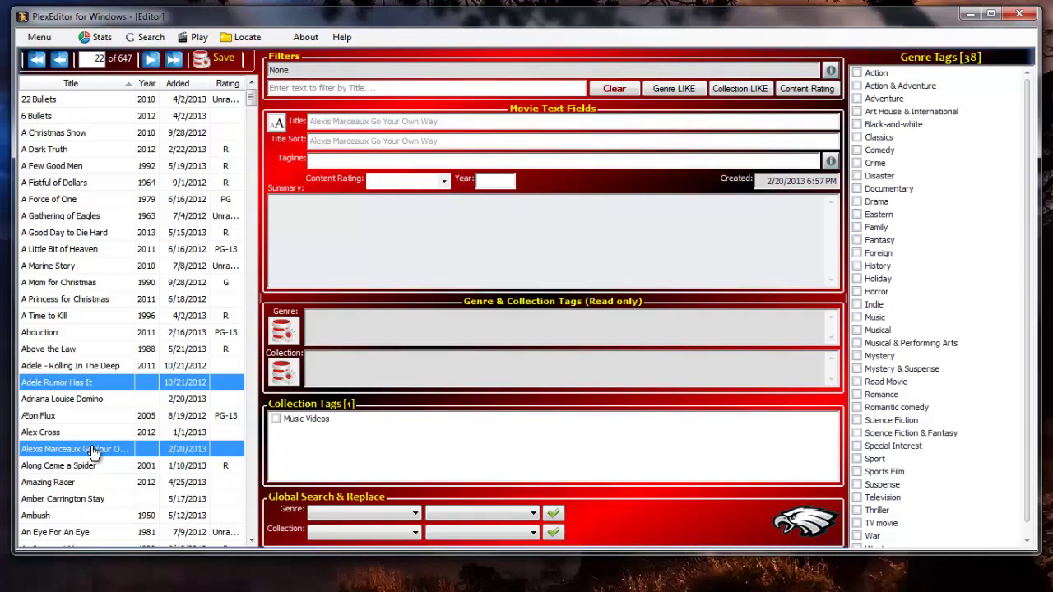
click(277, 420)
click(276, 420)
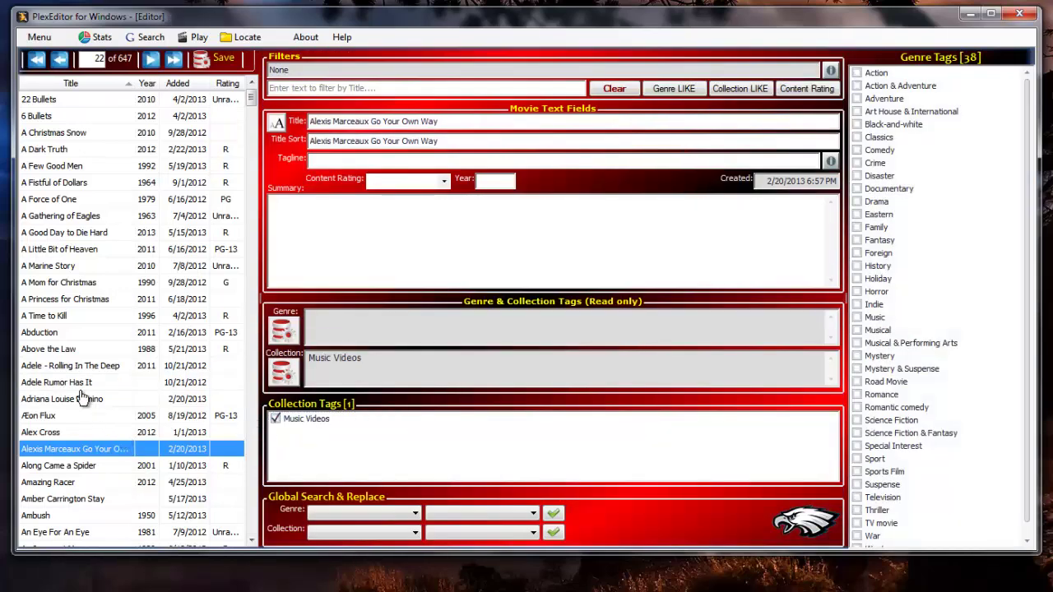
click(81, 383)
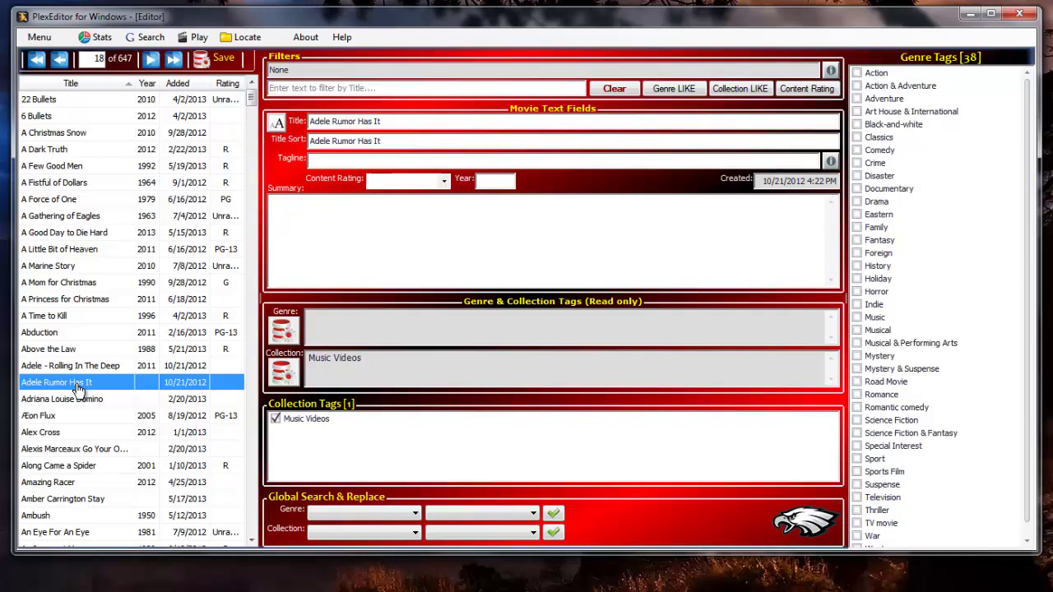
click(82, 450)
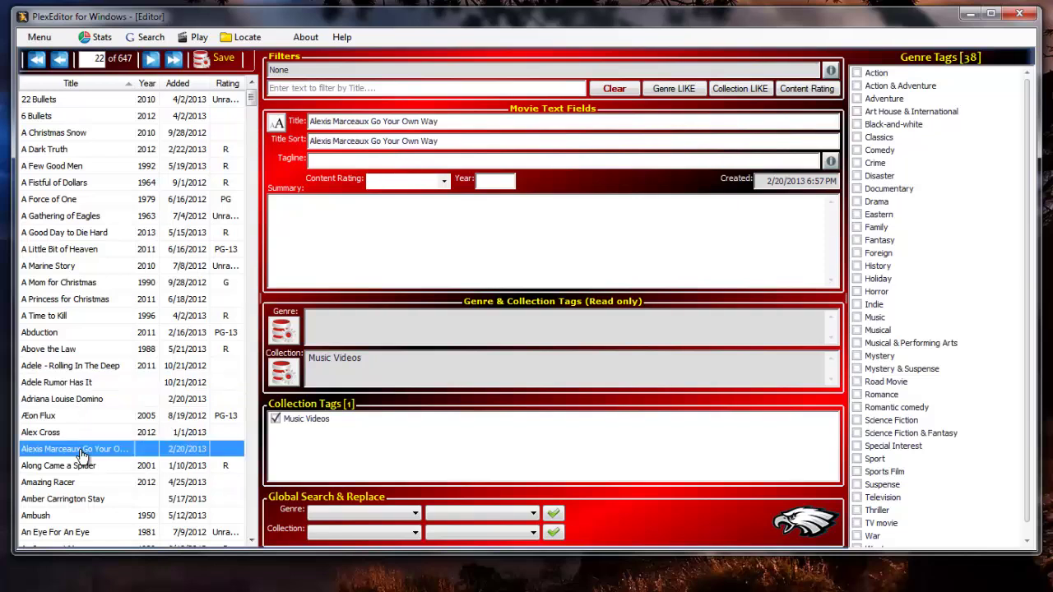
Set the content rating of Adele - Rolling In The Deep to the custom value MV.
click(75, 367)
click(369, 207)
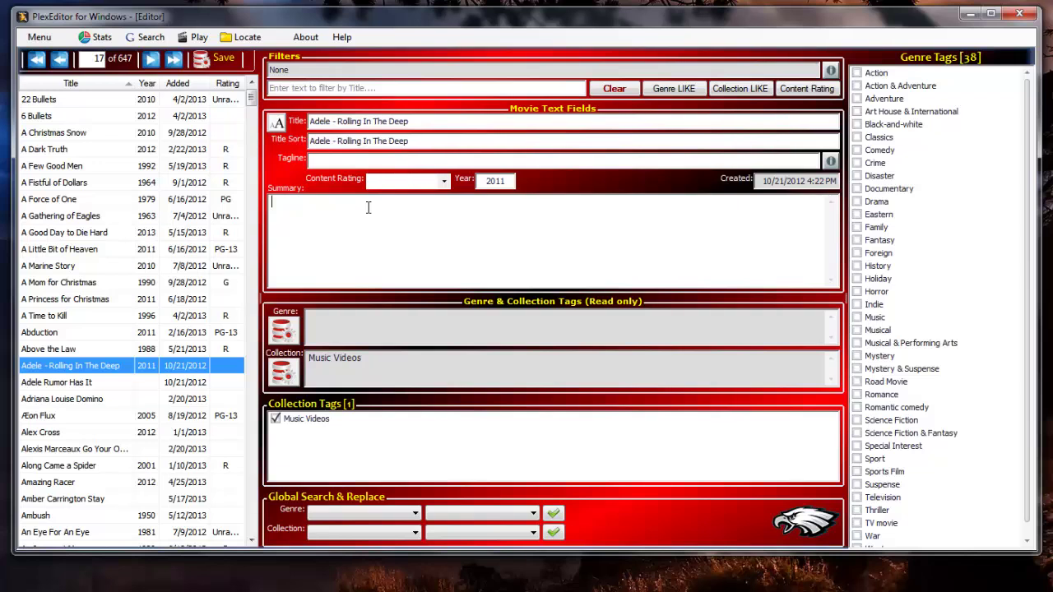
click(445, 181)
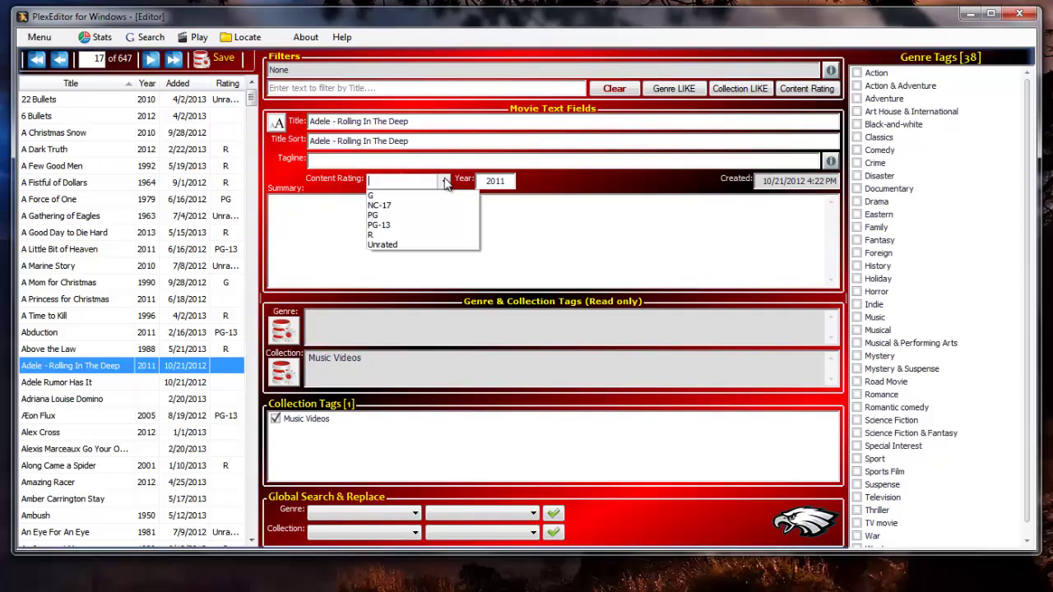
click(421, 180)
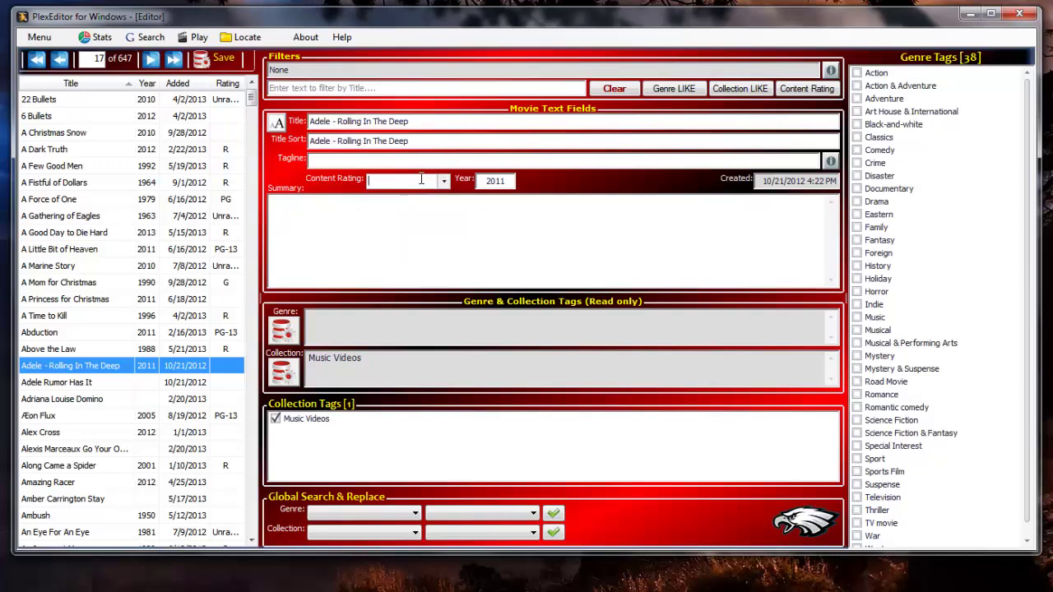
text(MV)
click(224, 232)
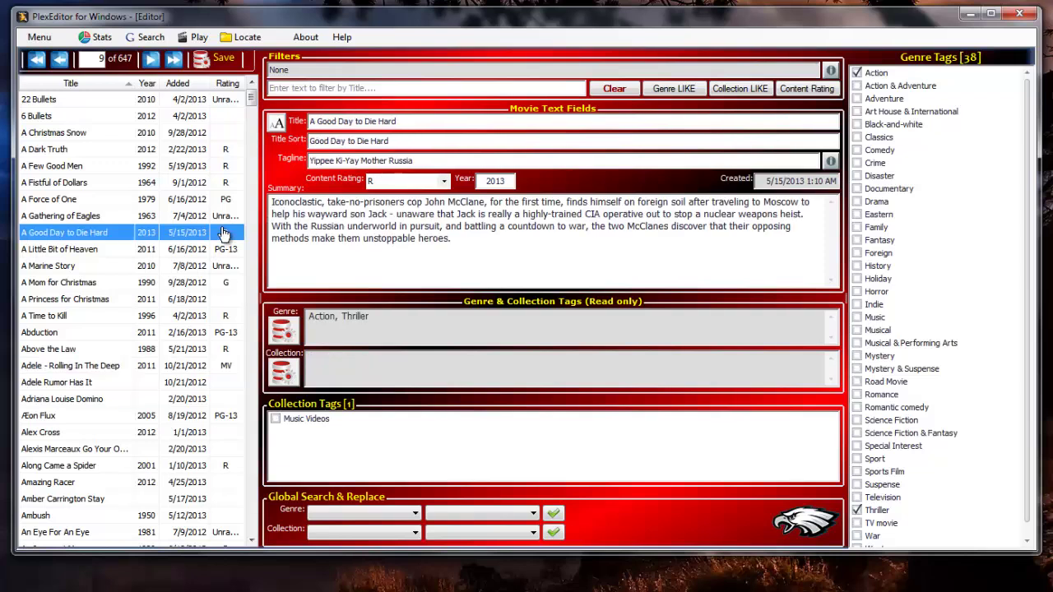
click(141, 365)
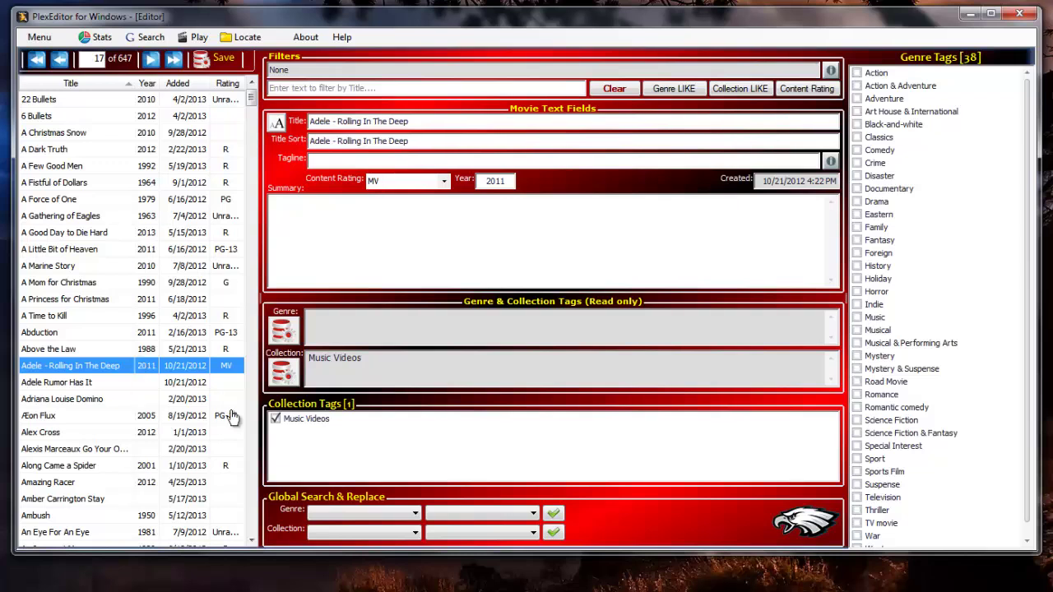
Filter the recordset by the Music Videos collection tag.
click(316, 425)
right_click(316, 425)
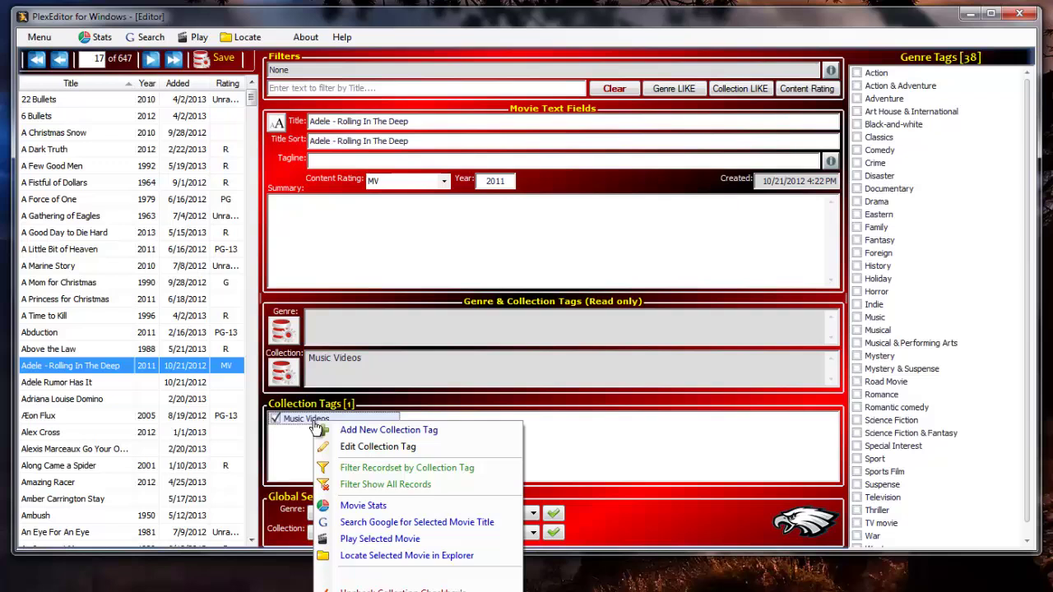
click(374, 468)
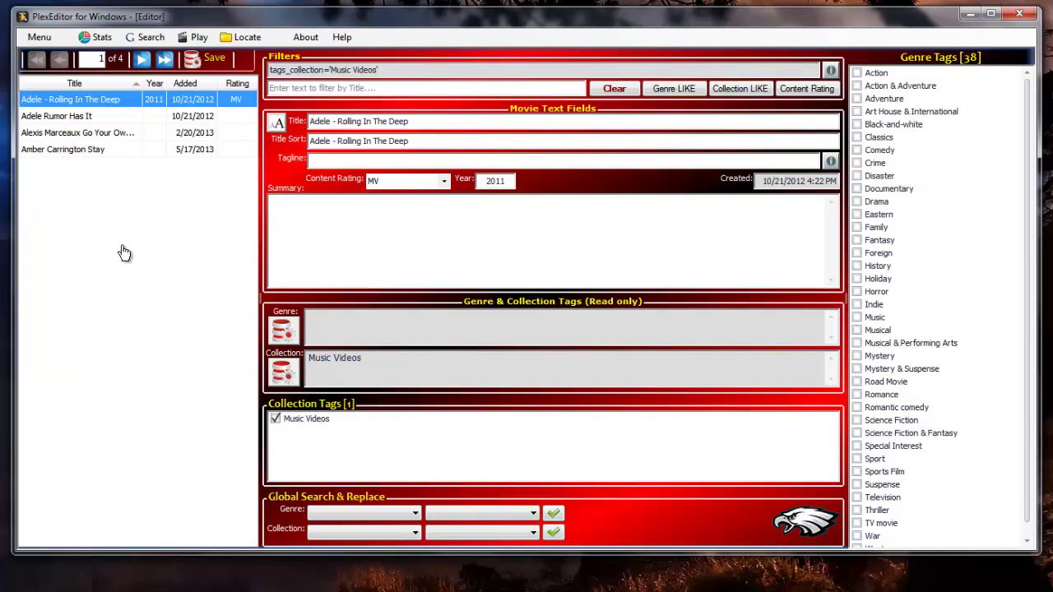
Set the content rating of all the filtered Music Videos records to MV at once.
key(ctrl+a)
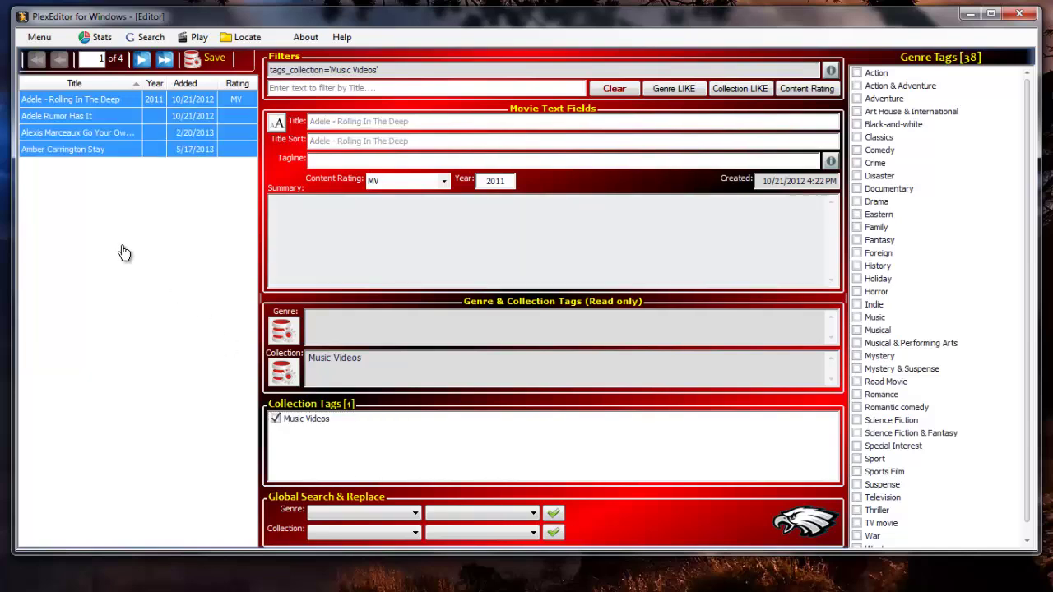
click(442, 180)
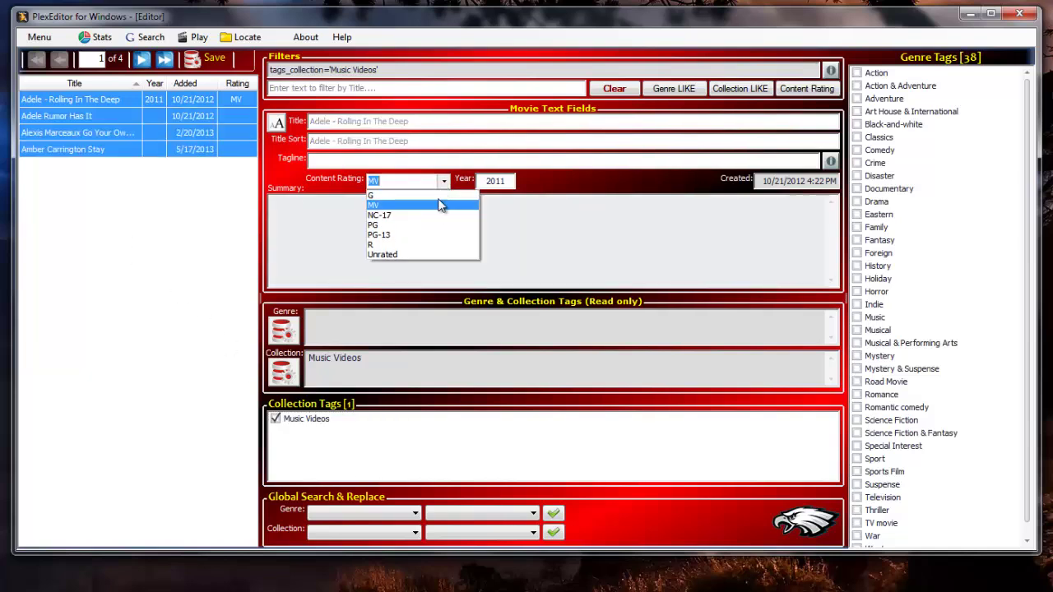
click(384, 201)
click(241, 156)
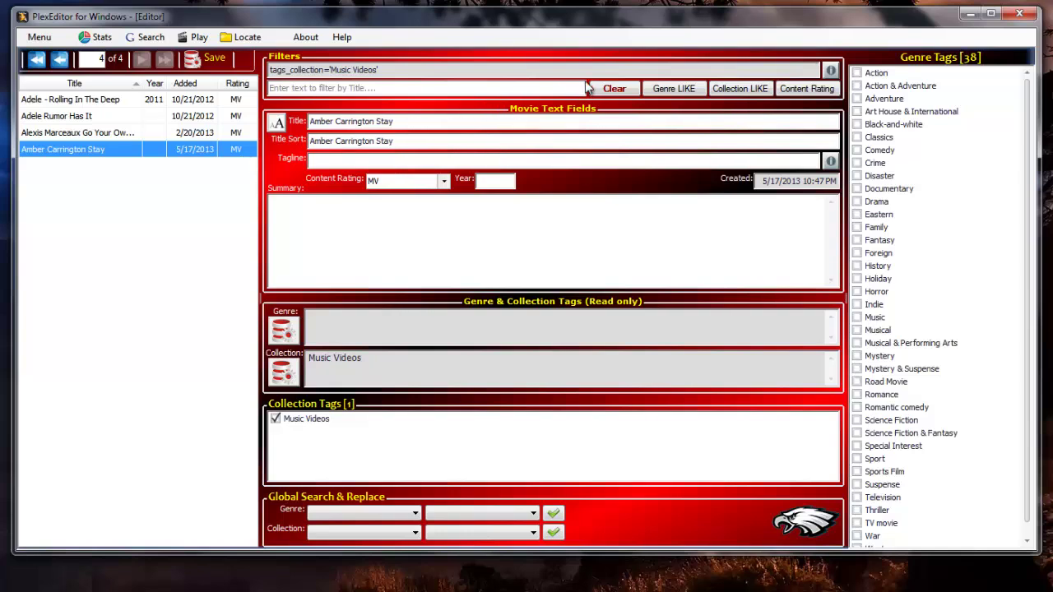
Clear the recordset filter and delete the Art House & International genre tag.
click(613, 89)
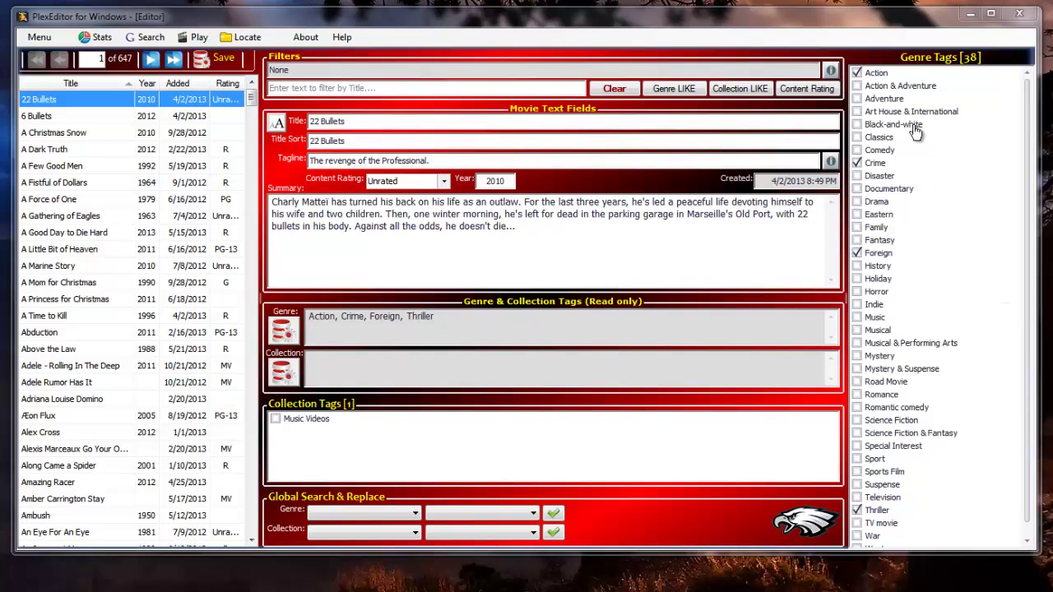
right_click(892, 112)
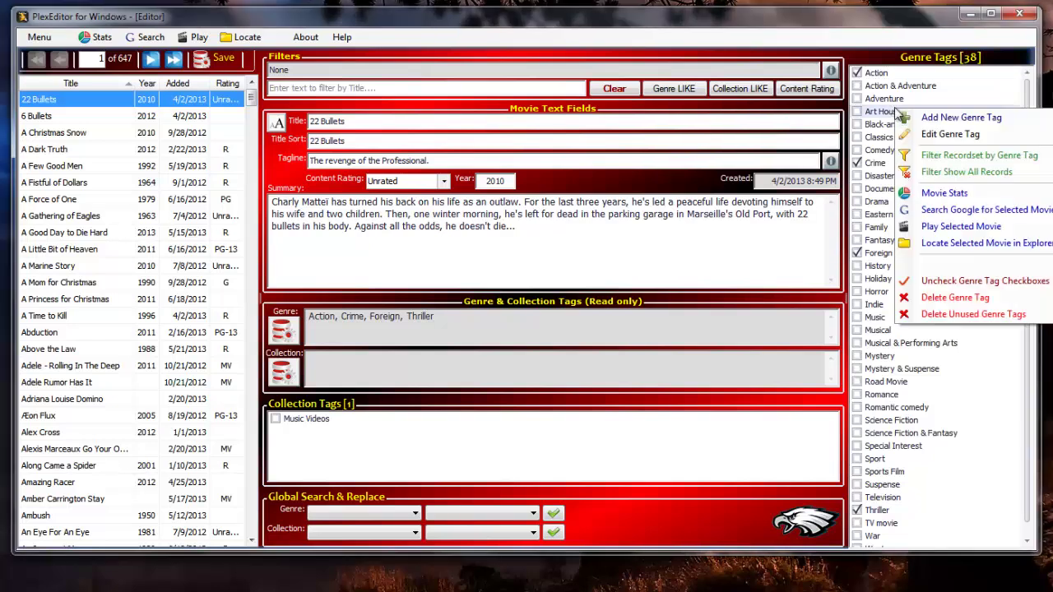
click(943, 305)
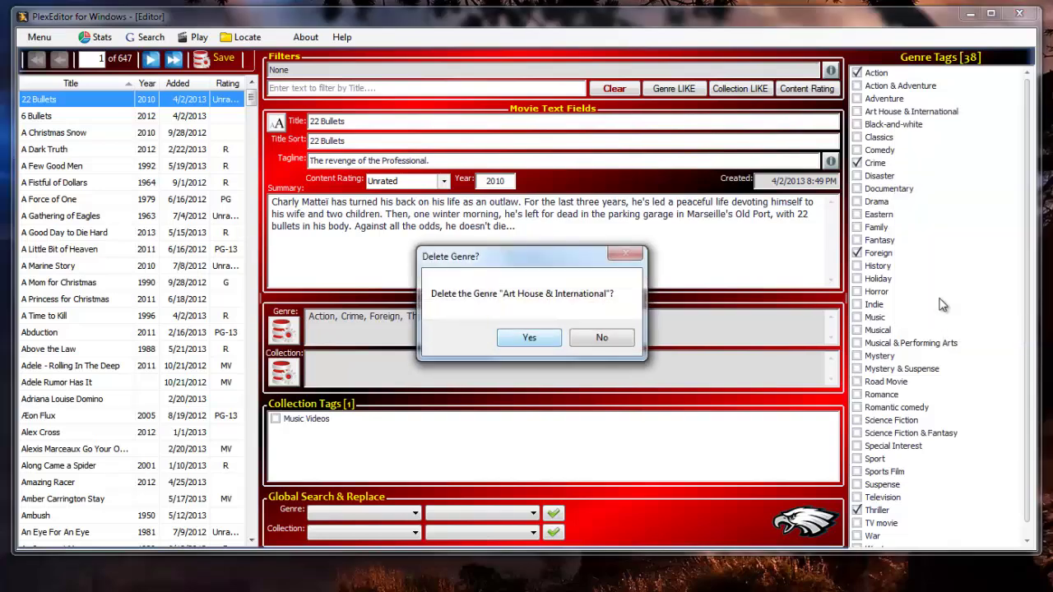
key(Return)
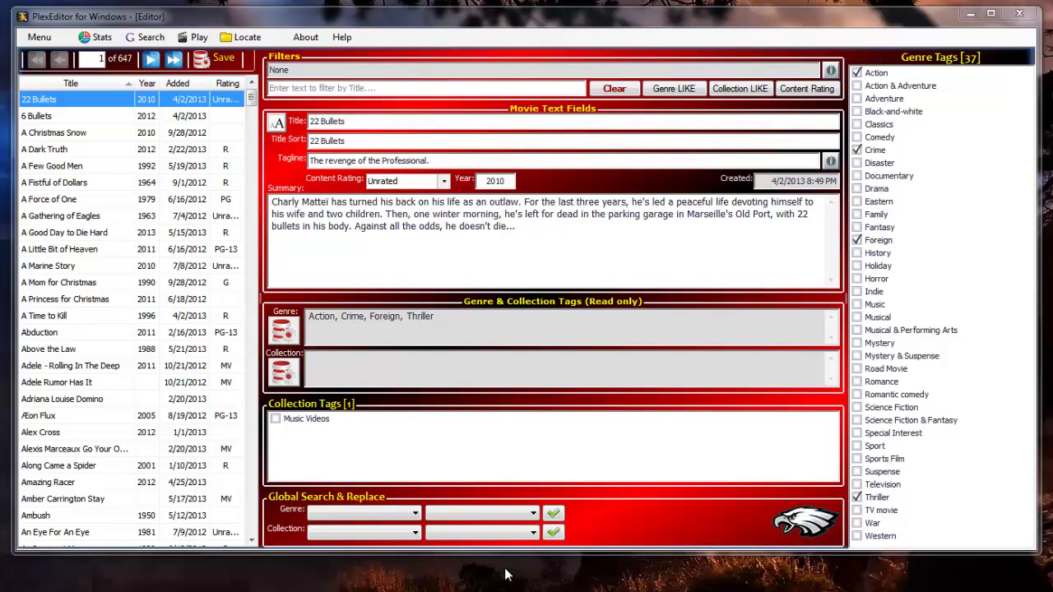
Globally replace the Action genre with Action & Adventure across the movie records.
click(369, 514)
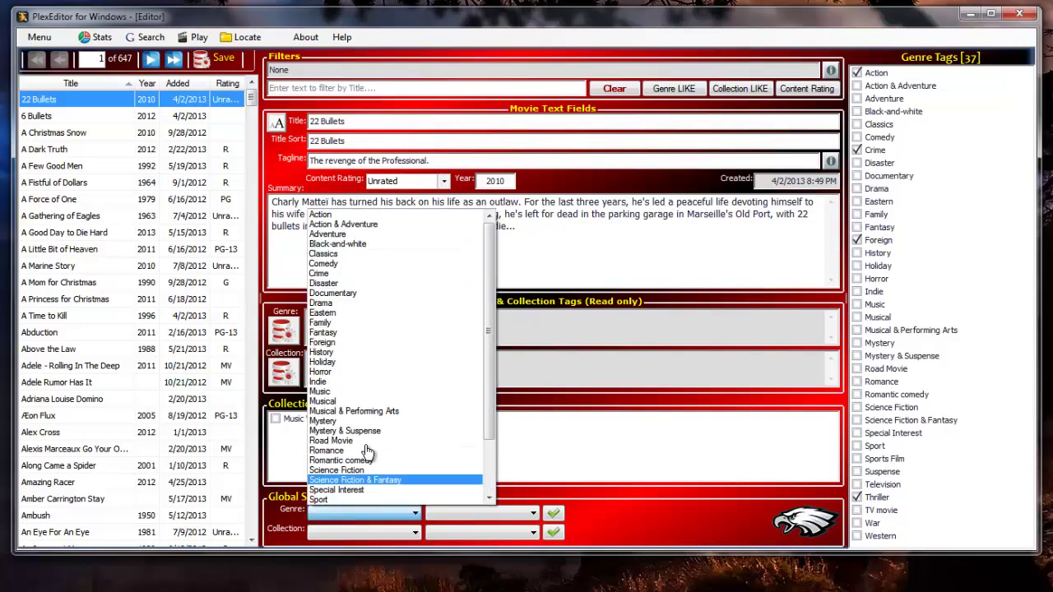
click(340, 215)
click(484, 517)
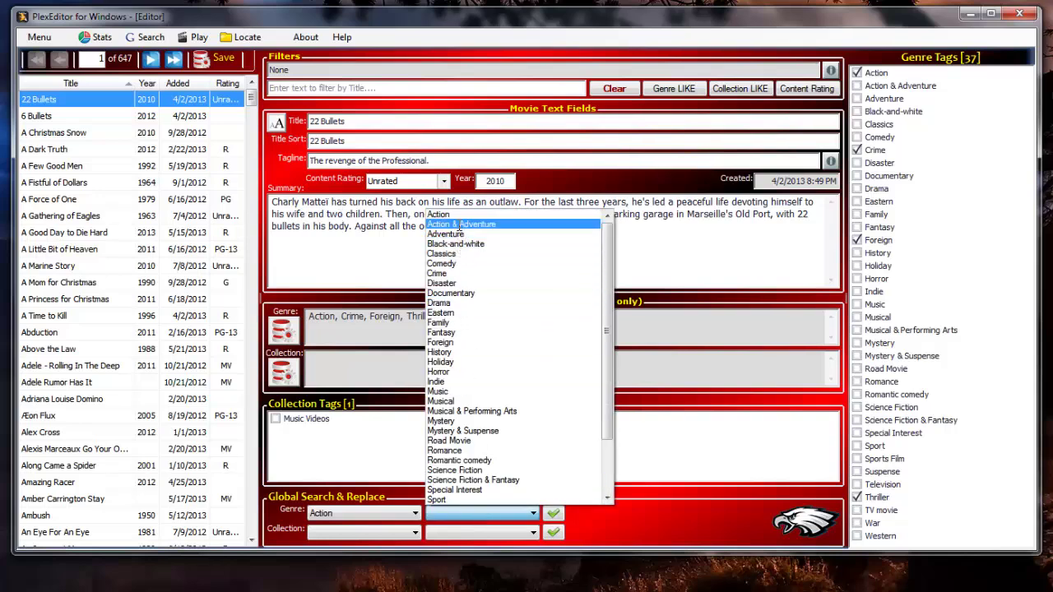
click(459, 225)
click(552, 513)
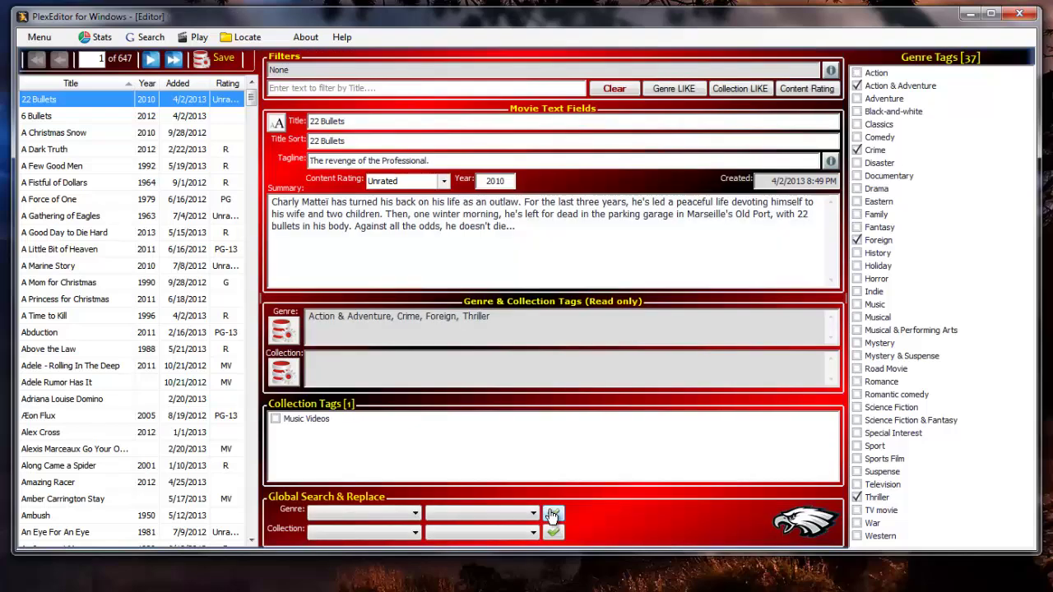
Globally replace the Adventure genre with Action & Adventure across the movie records.
click(390, 515)
click(382, 234)
click(507, 513)
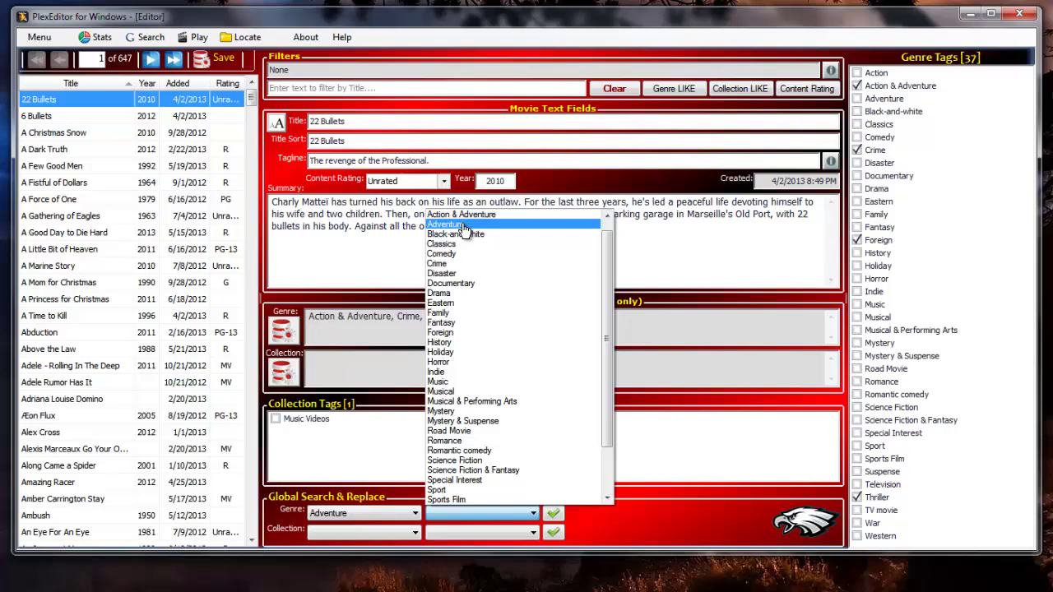
click(461, 215)
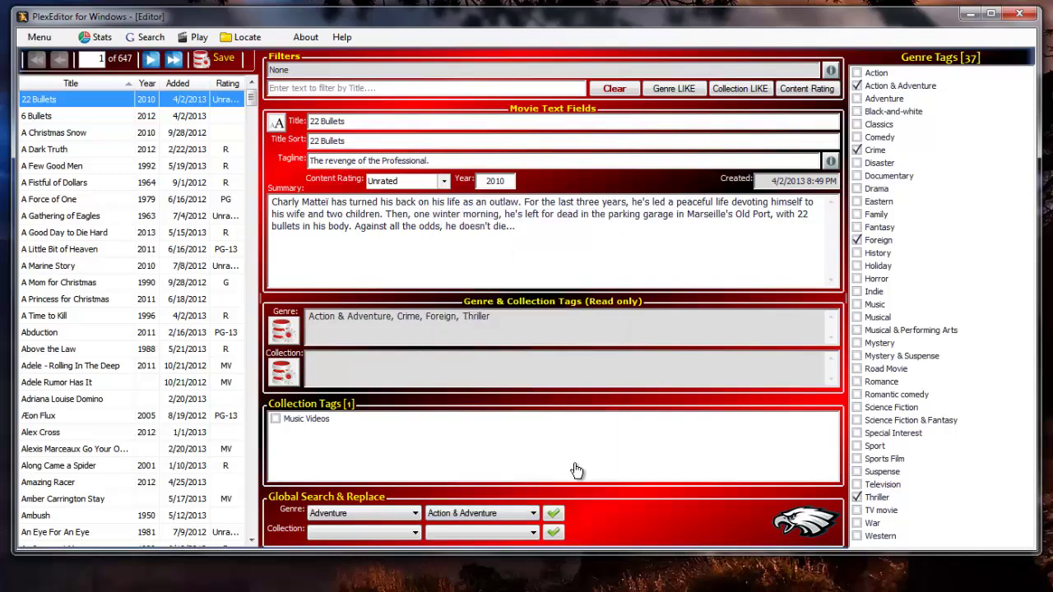
click(555, 515)
Delete all unused genre tags from the library.
right_click(870, 115)
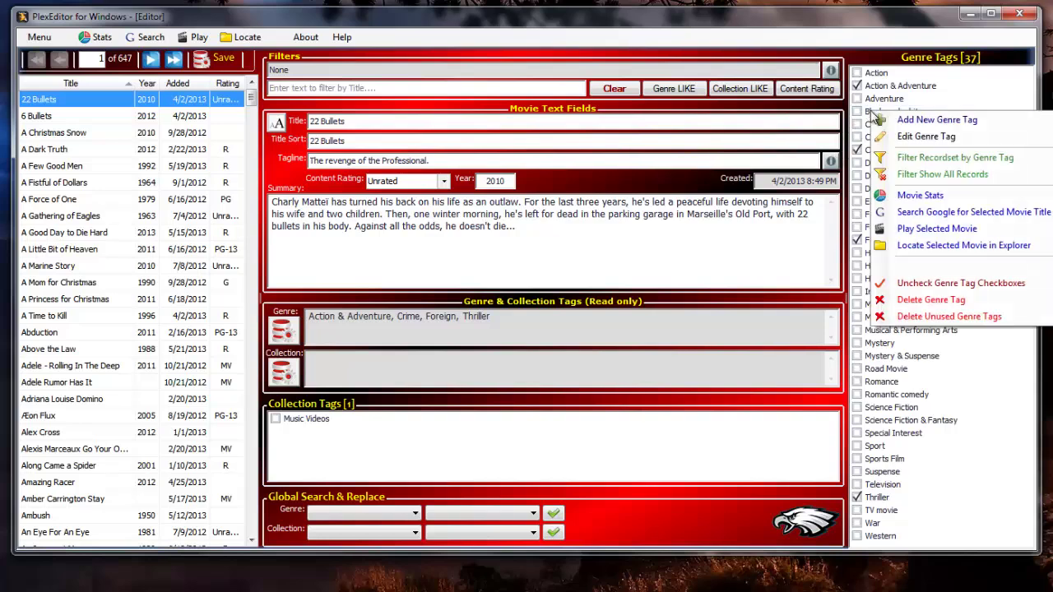
click(916, 320)
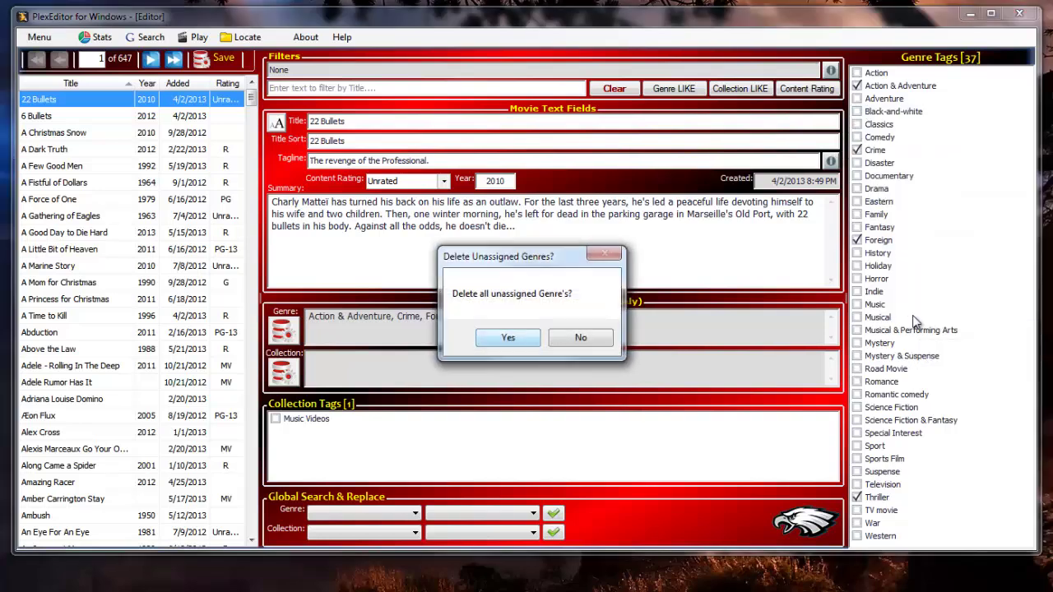
key(Return)
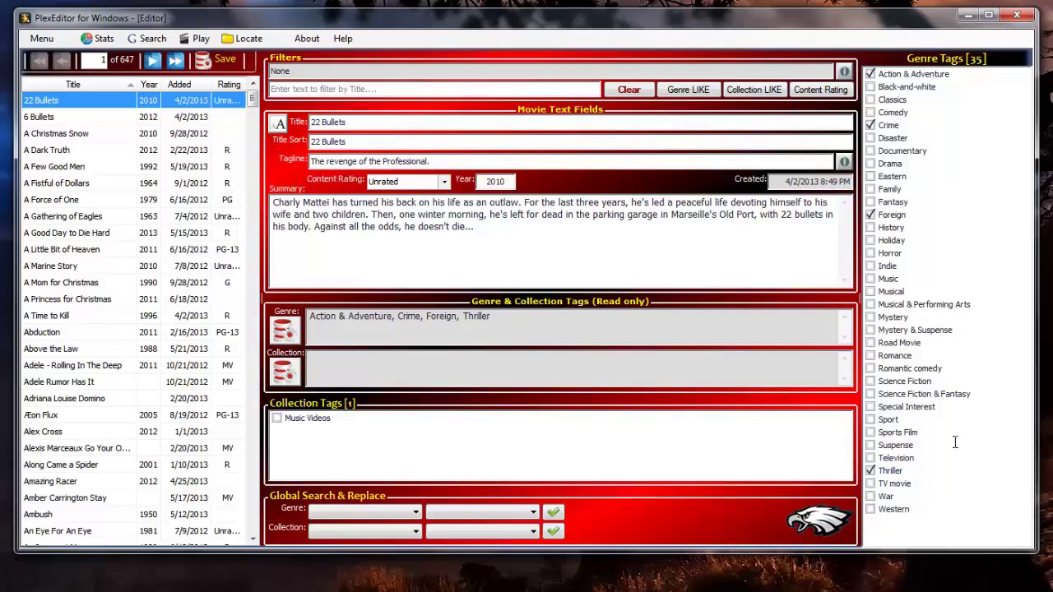
Retitle A Christmas Snow as A_CHRISTMAS snow, and convert the title to proper case.
click(89, 140)
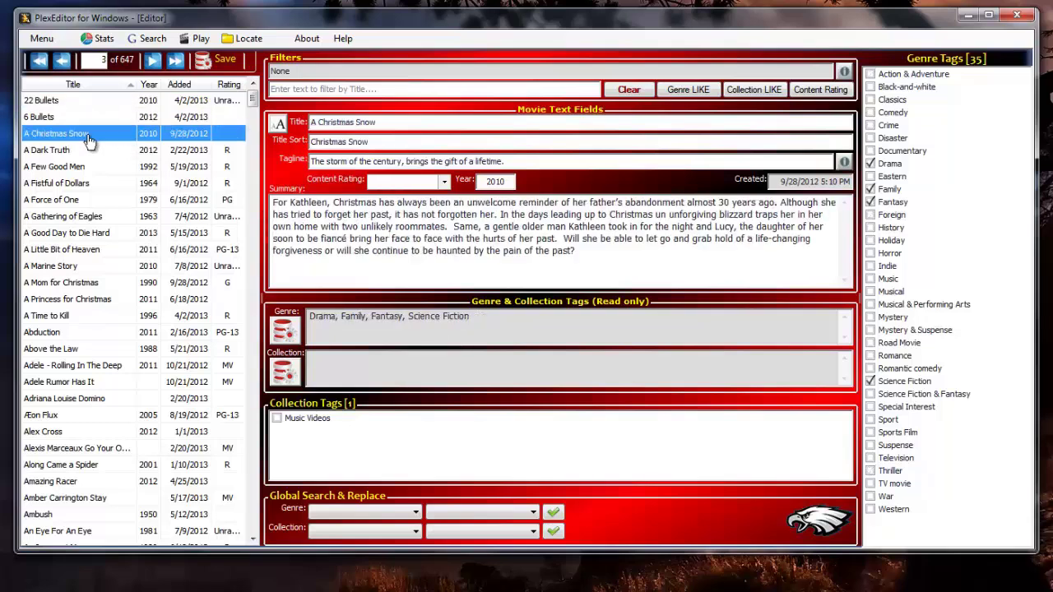
drag(380, 122, 302, 133)
text(A_CHRISTMAS snow)
click(403, 140)
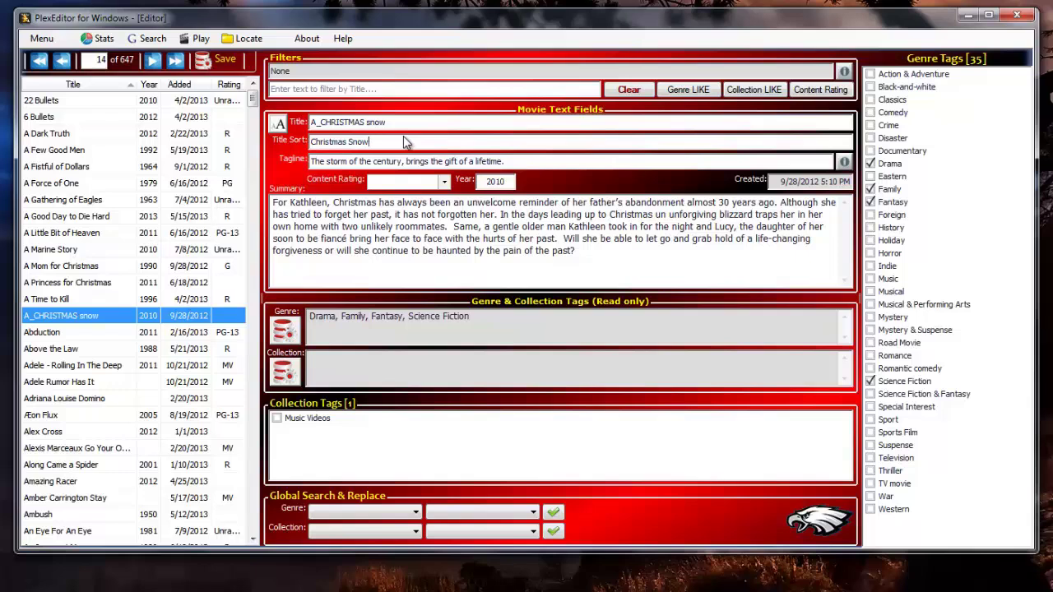
click(278, 123)
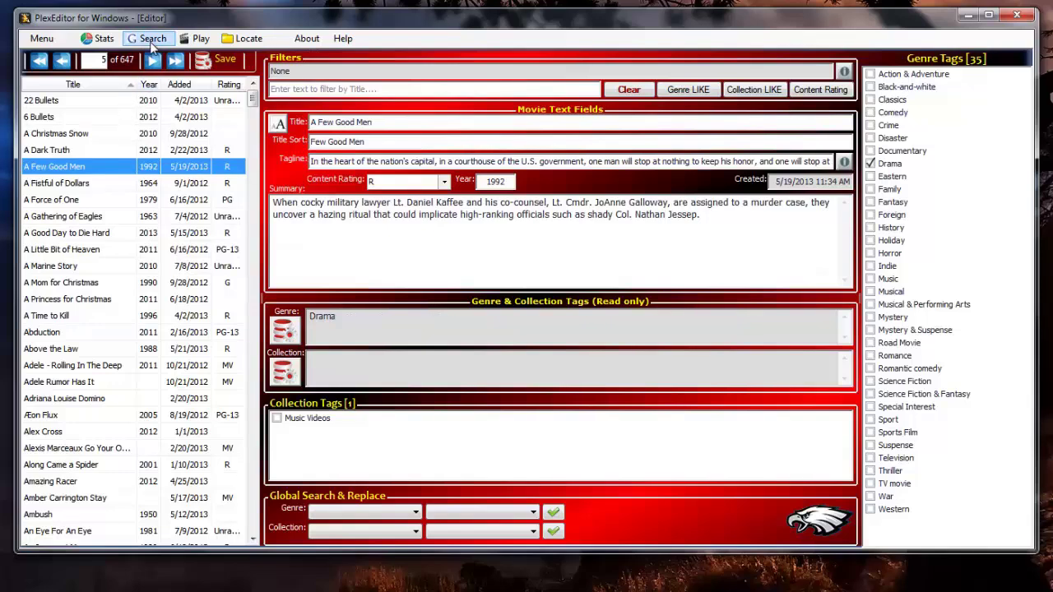
Search Google for the title A Fistful of Dollars, close the results page and return to PlexEditor.
right_click(139, 187)
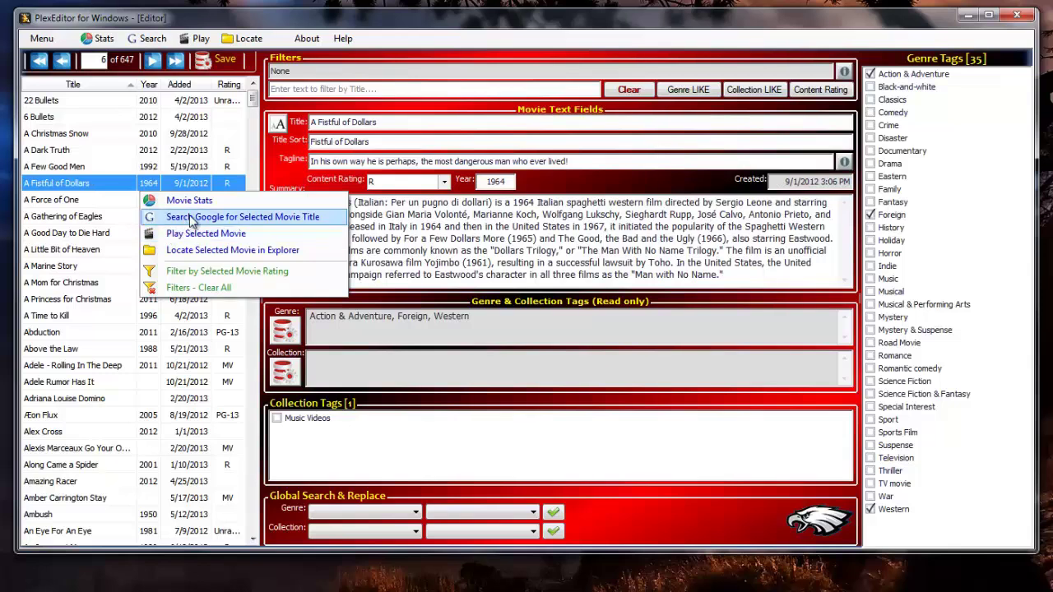
click(88, 190)
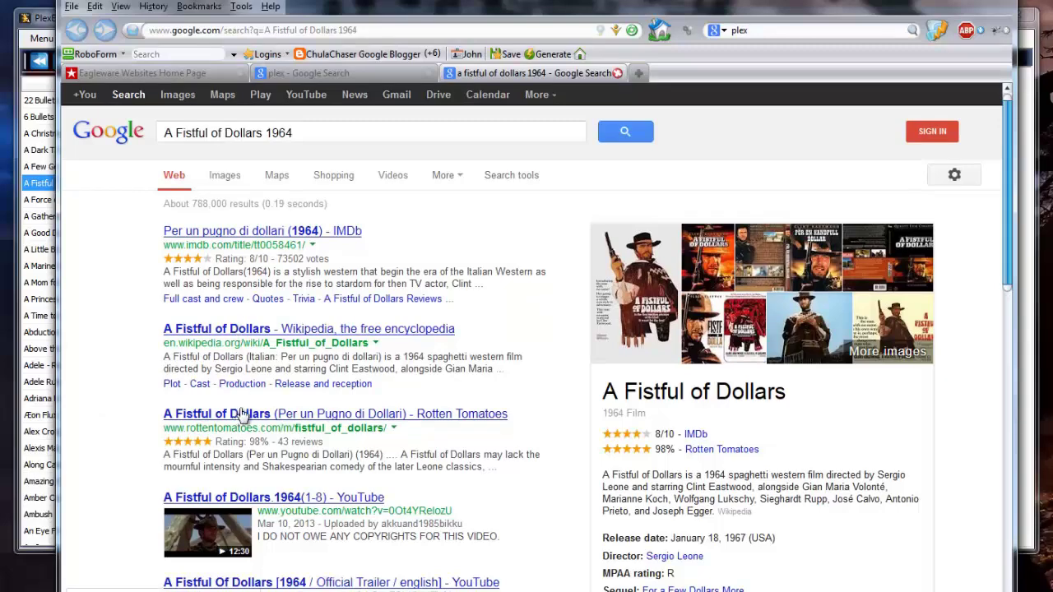
click(618, 73)
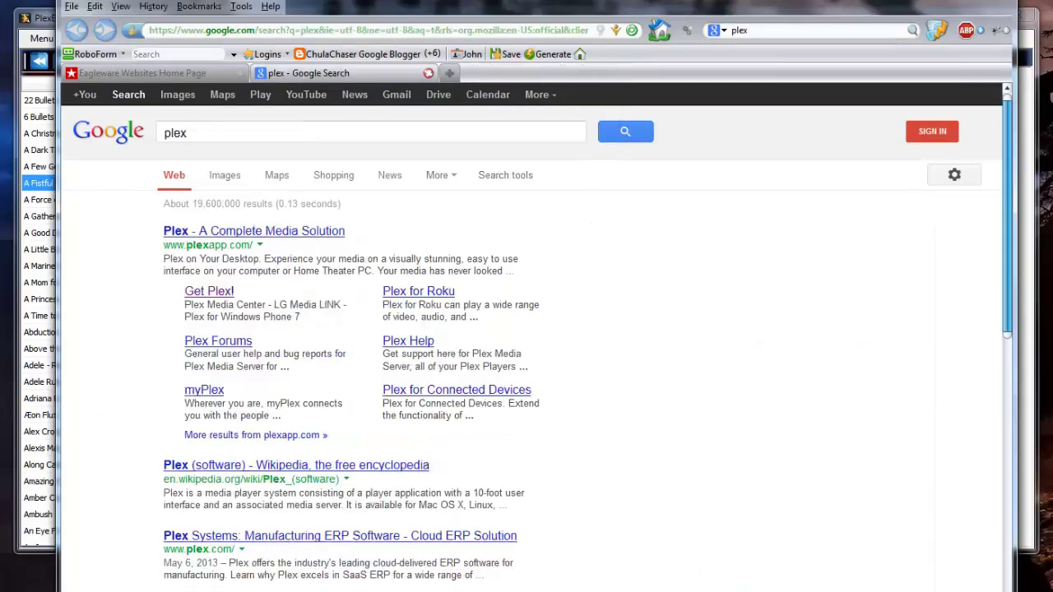
key(alt+Tab)
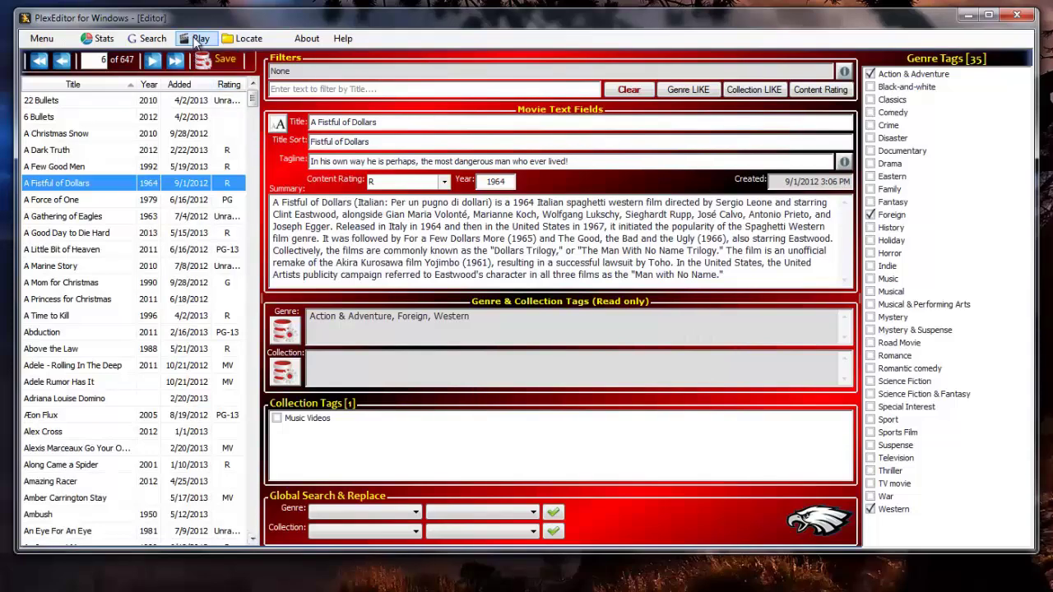
Play the movie A Force of One in the built-in viewer and close the viewer.
right_click(108, 202)
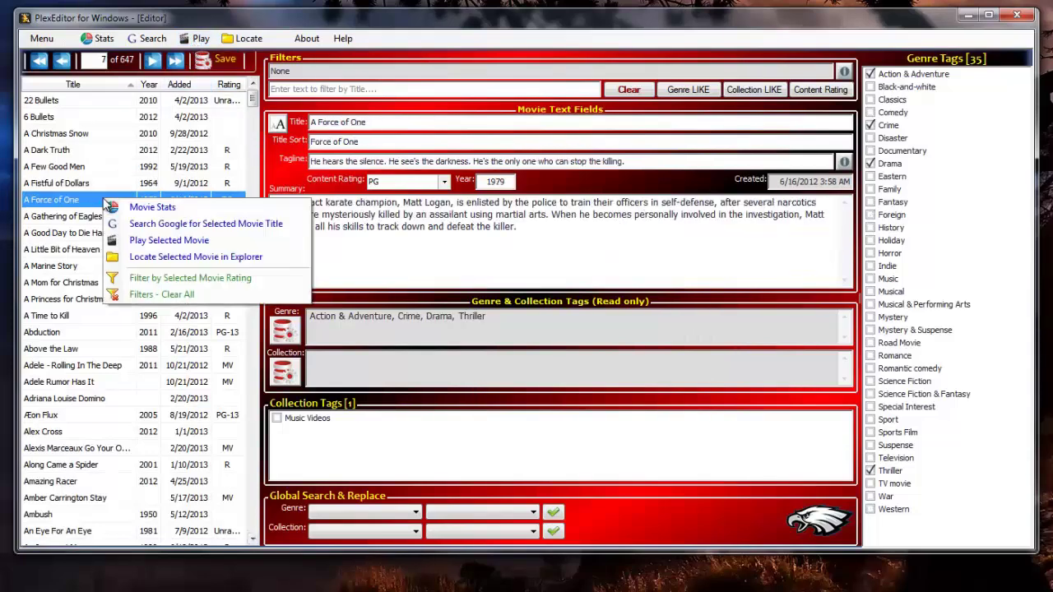
click(169, 240)
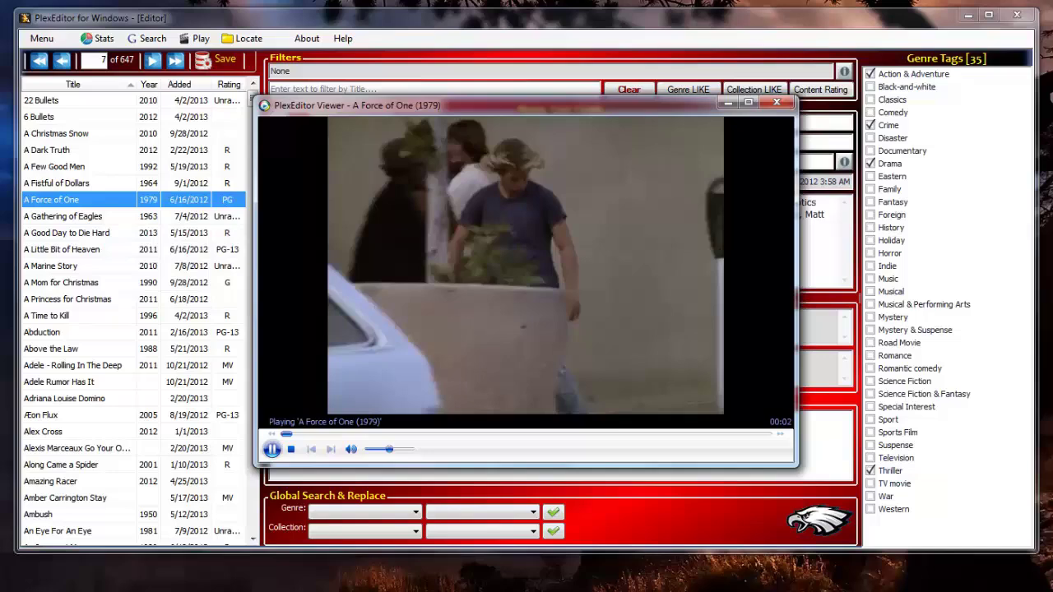
click(777, 105)
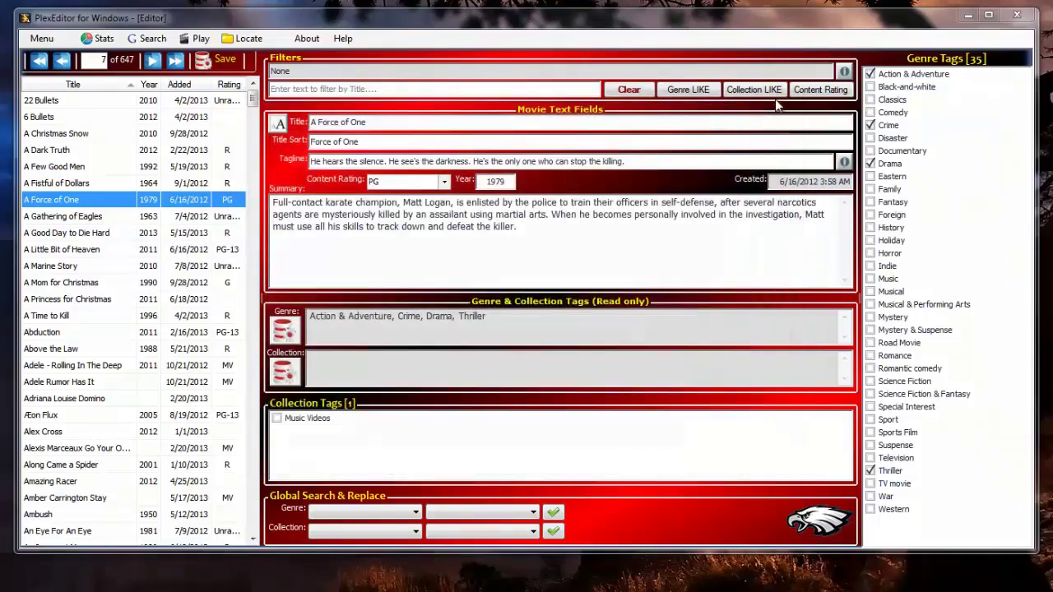
Switch to the Windows virtual machine and open the Files folder under C: Program Files (x86), PlexEditor for Windows.
click(245, 39)
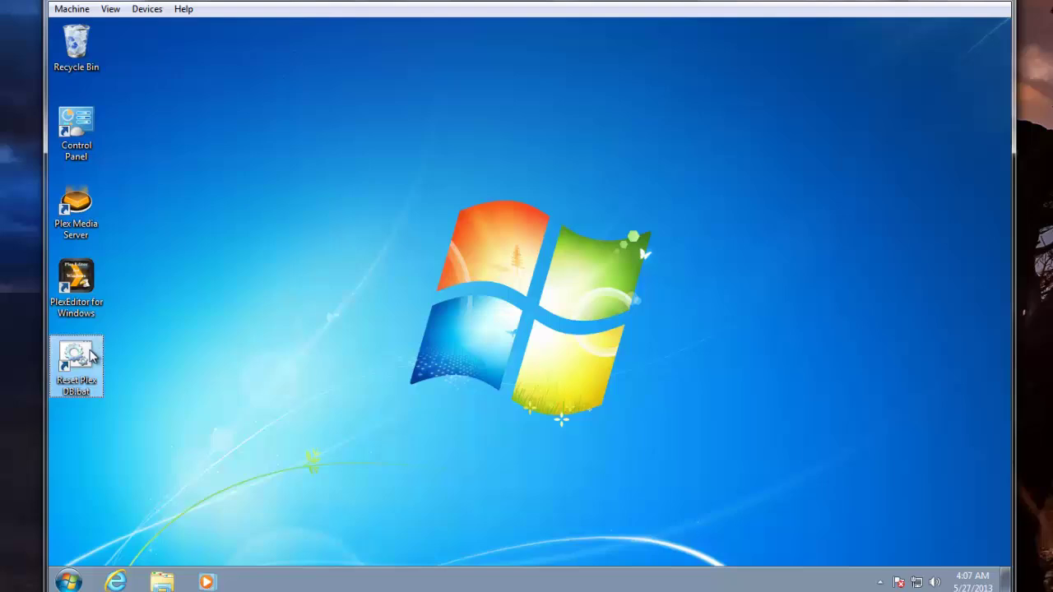
click(163, 581)
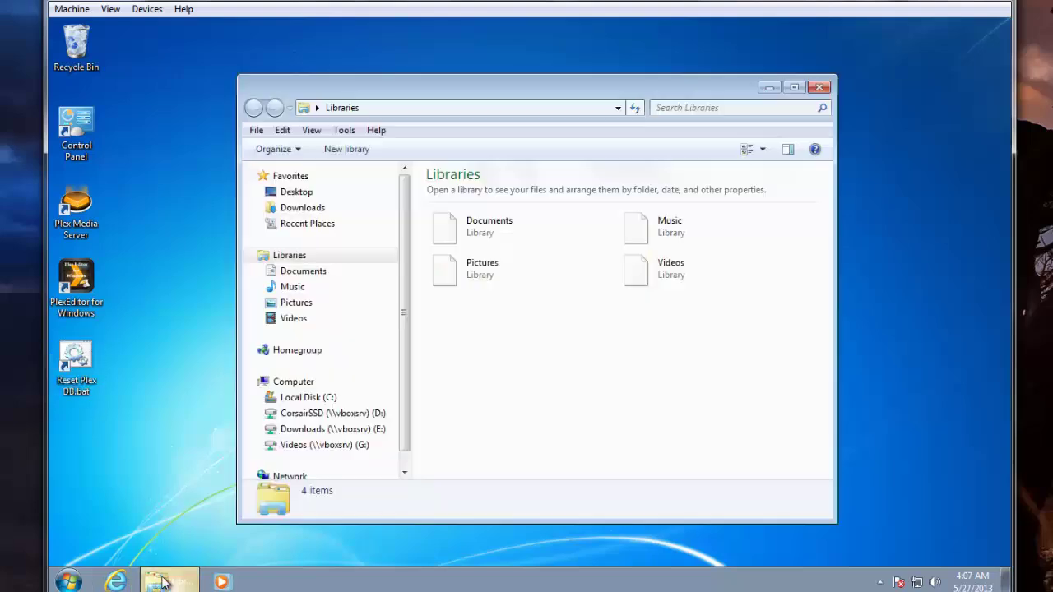
click(331, 398)
double_click(496, 221)
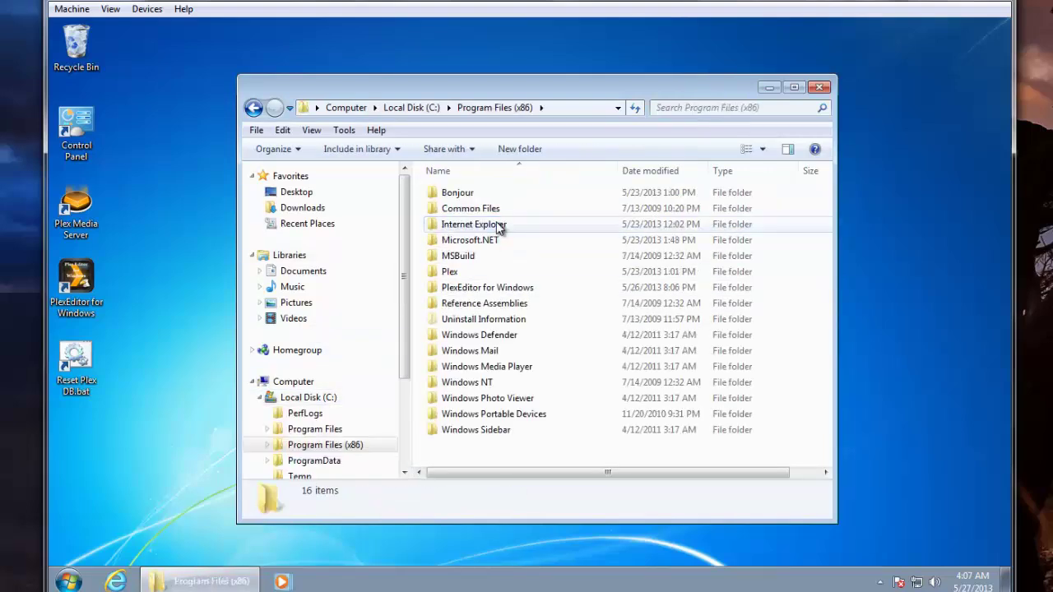
double_click(498, 288)
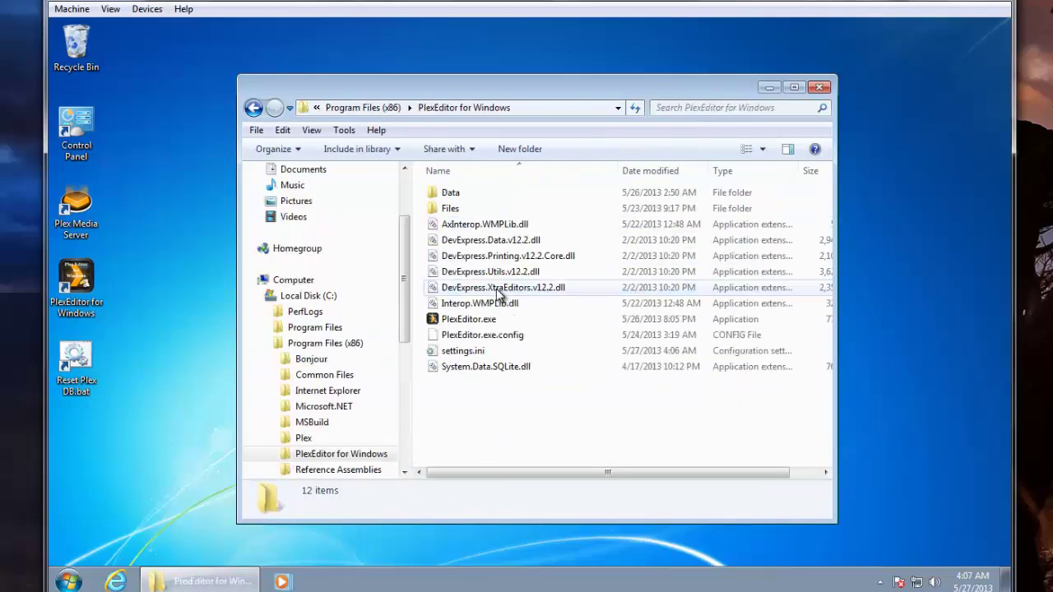
double_click(450, 209)
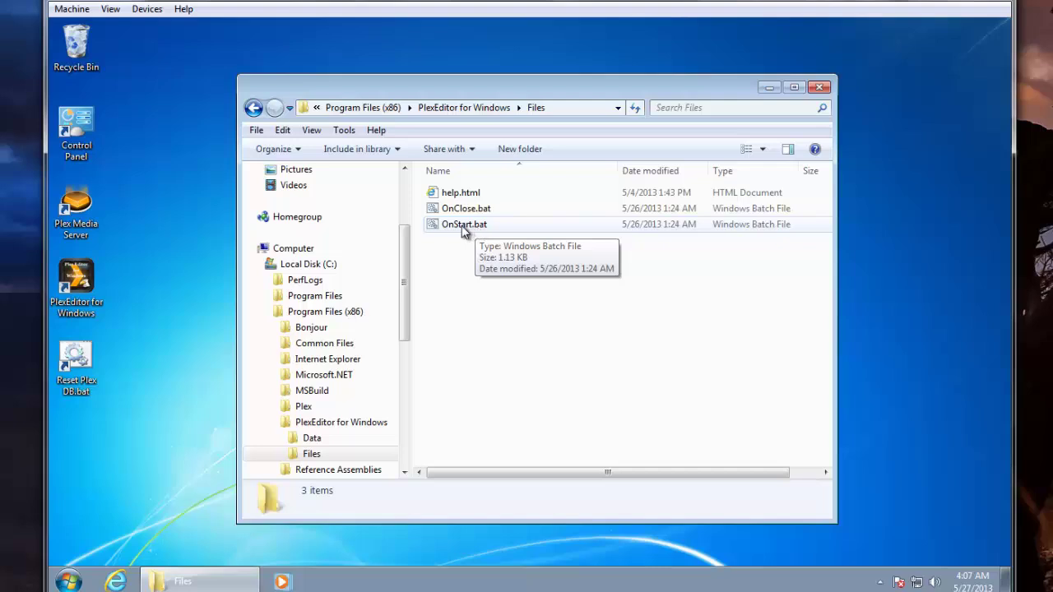
Open OnStart.bat for editing in Notepad, review its commands, and close both the file and the Explorer window.
right_click(462, 229)
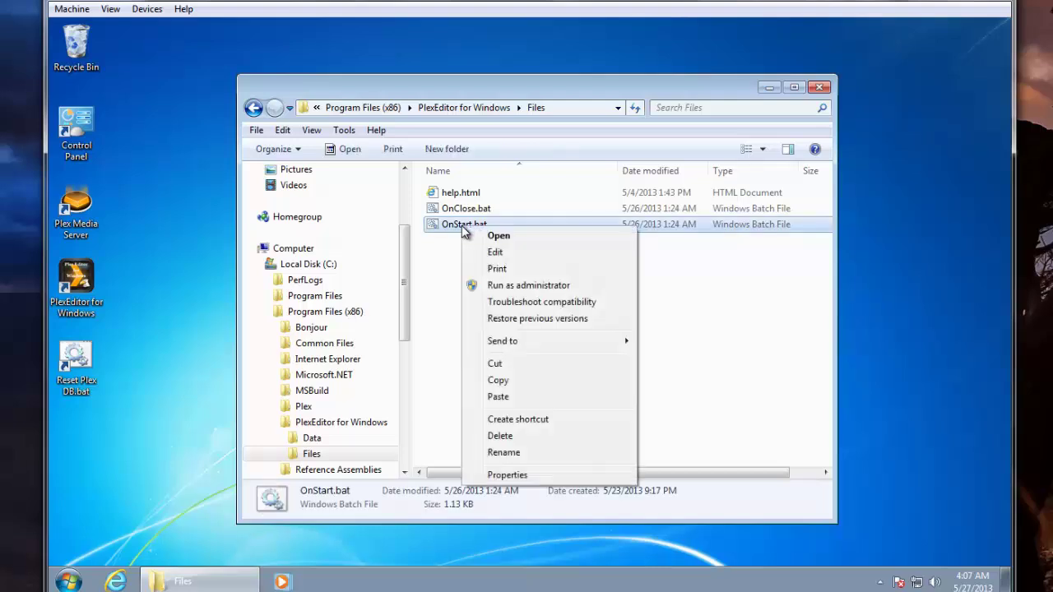
click(497, 251)
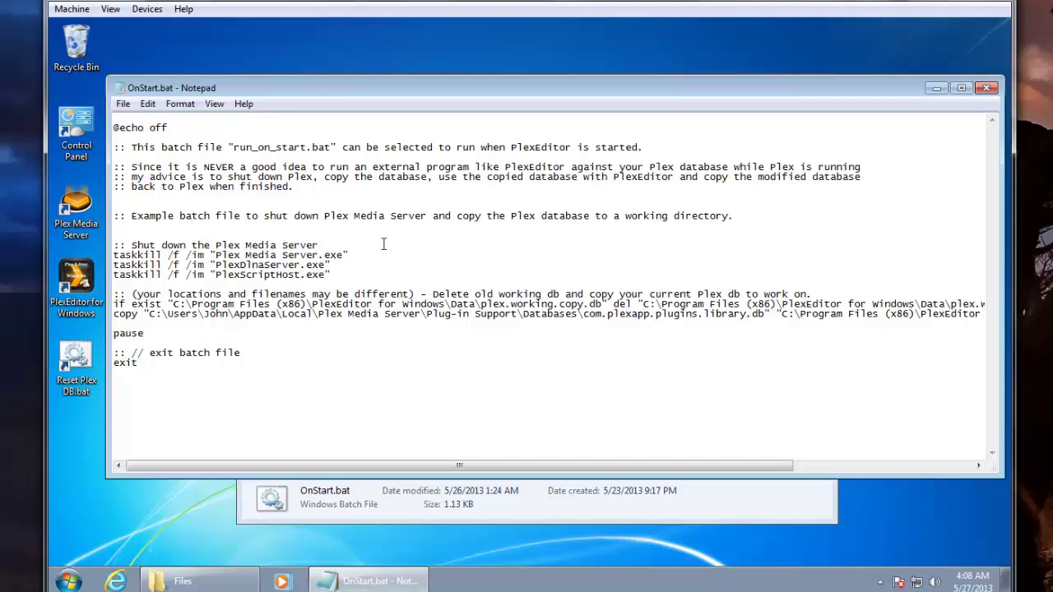
click(987, 88)
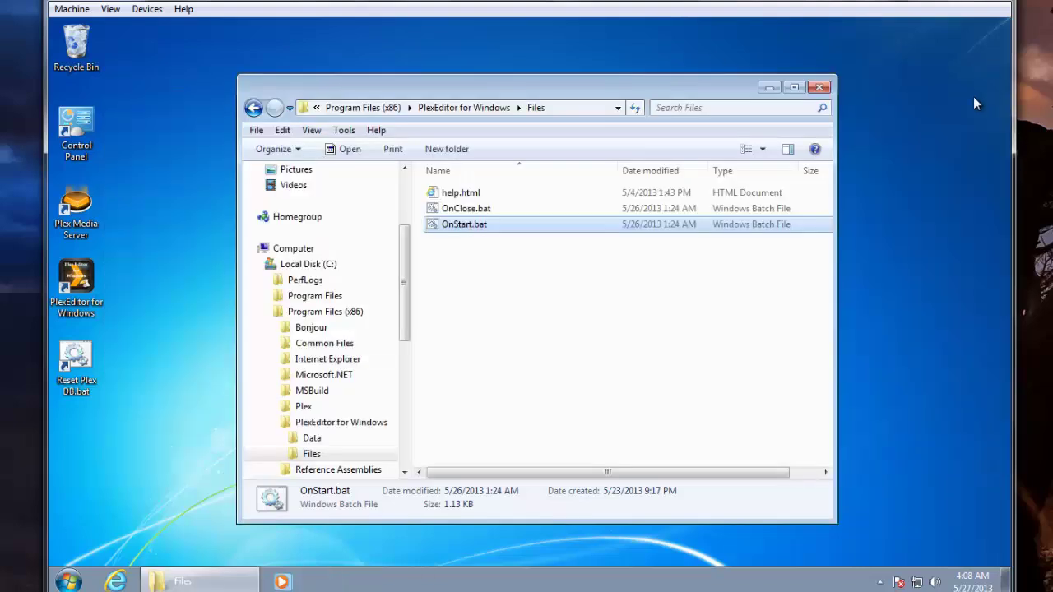
click(819, 88)
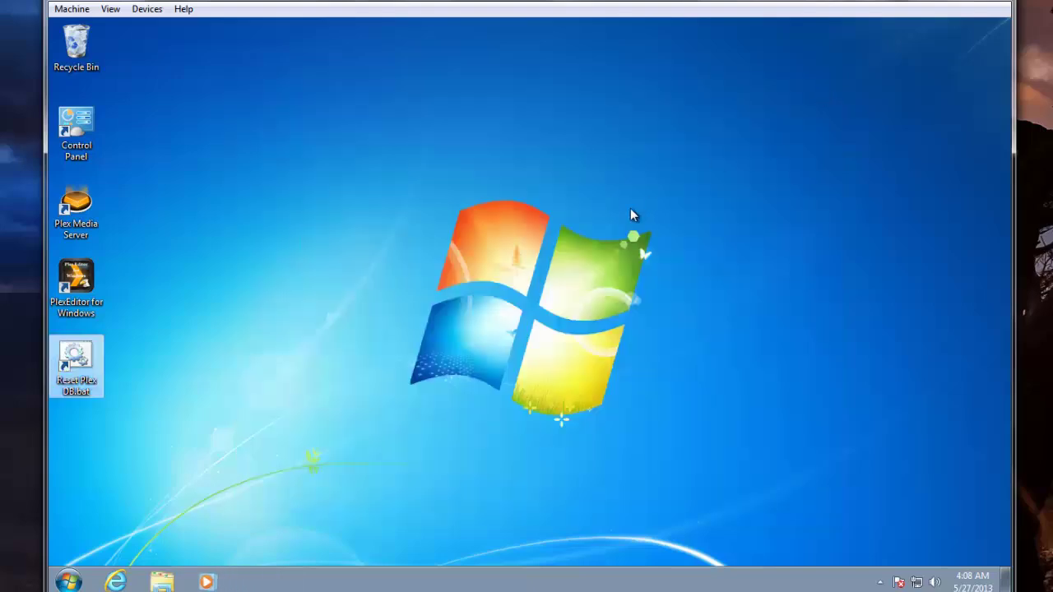
Launch PlexEditor for Windows and enable running OnStart.bat when it starts and OnClose.bat when it closes.
double_click(76, 278)
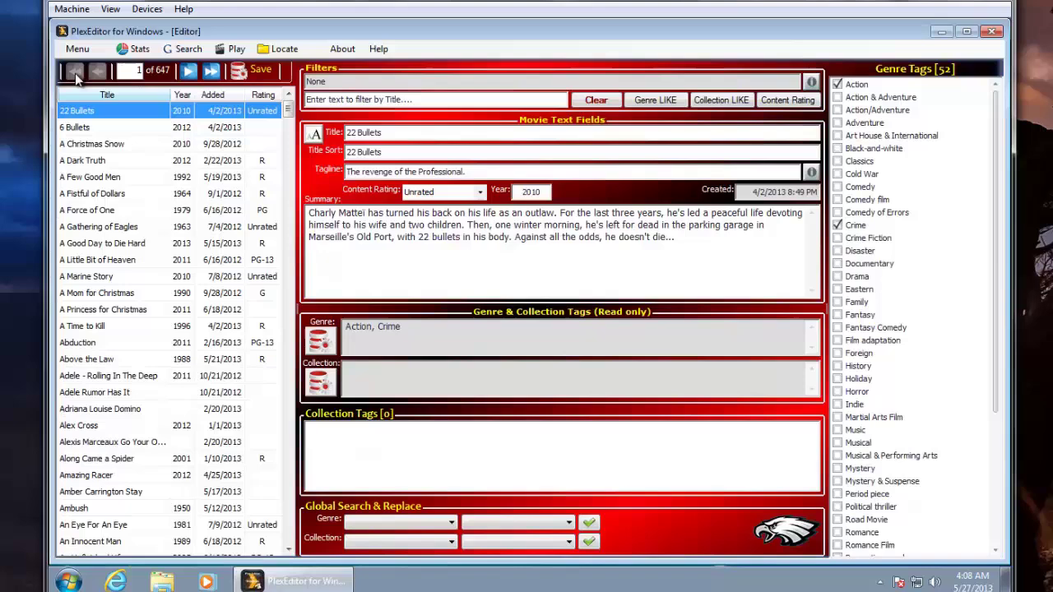
click(77, 49)
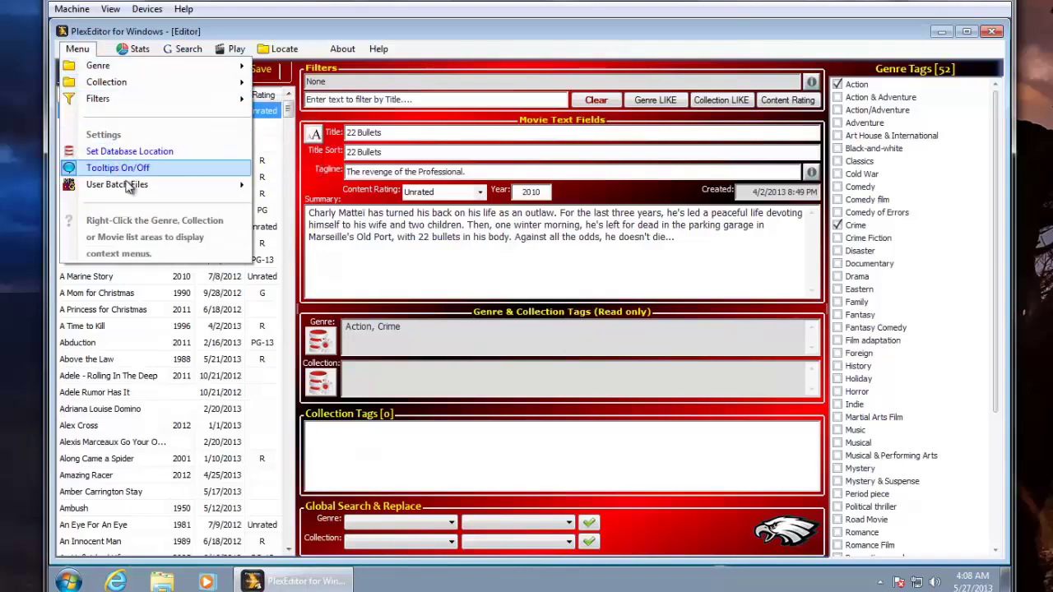
mouse_move(246, 183)
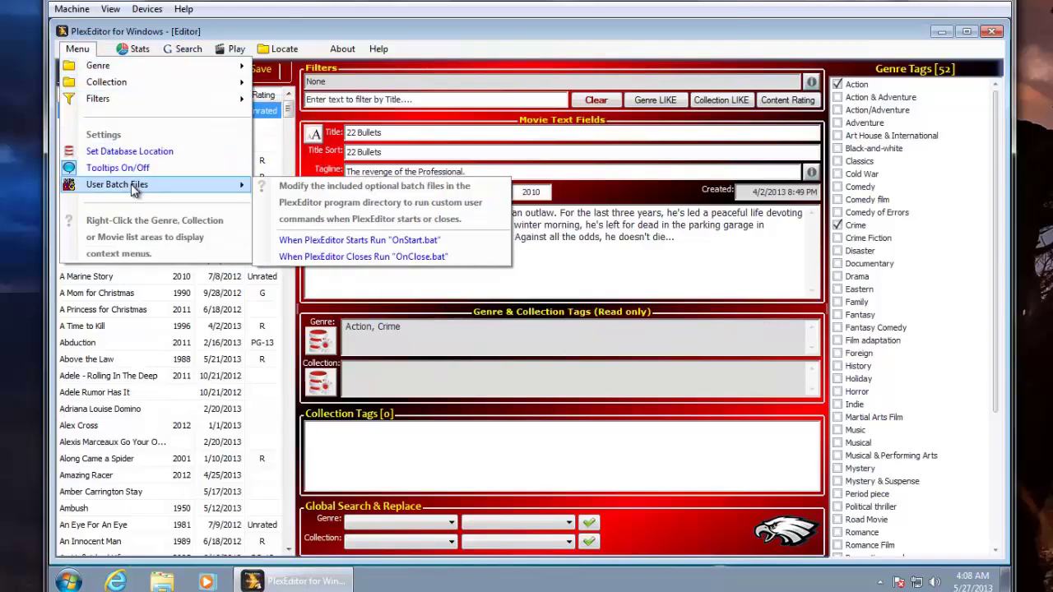
click(323, 240)
click(77, 49)
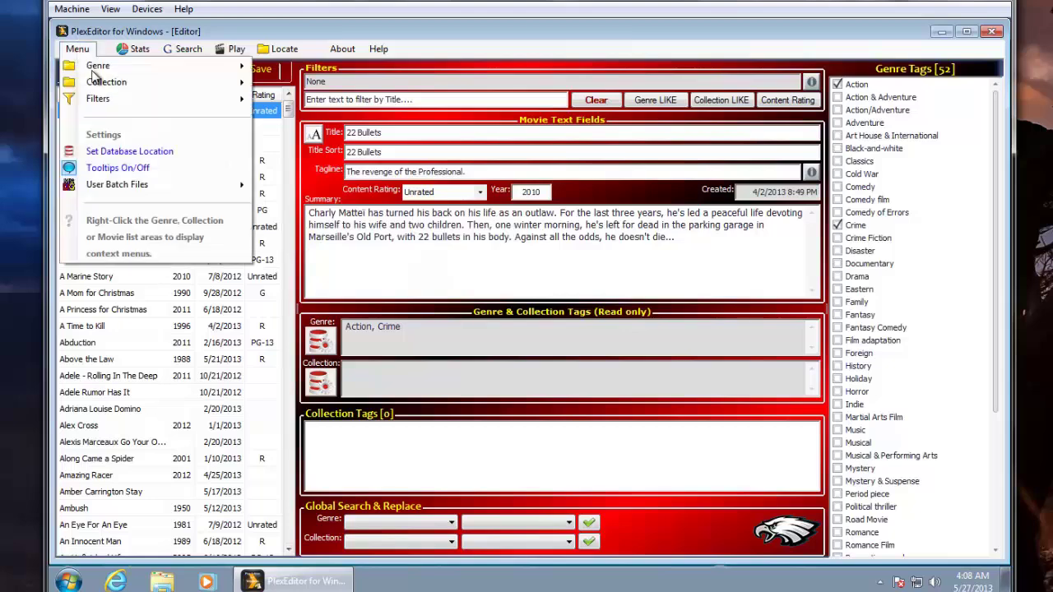
mouse_move(144, 188)
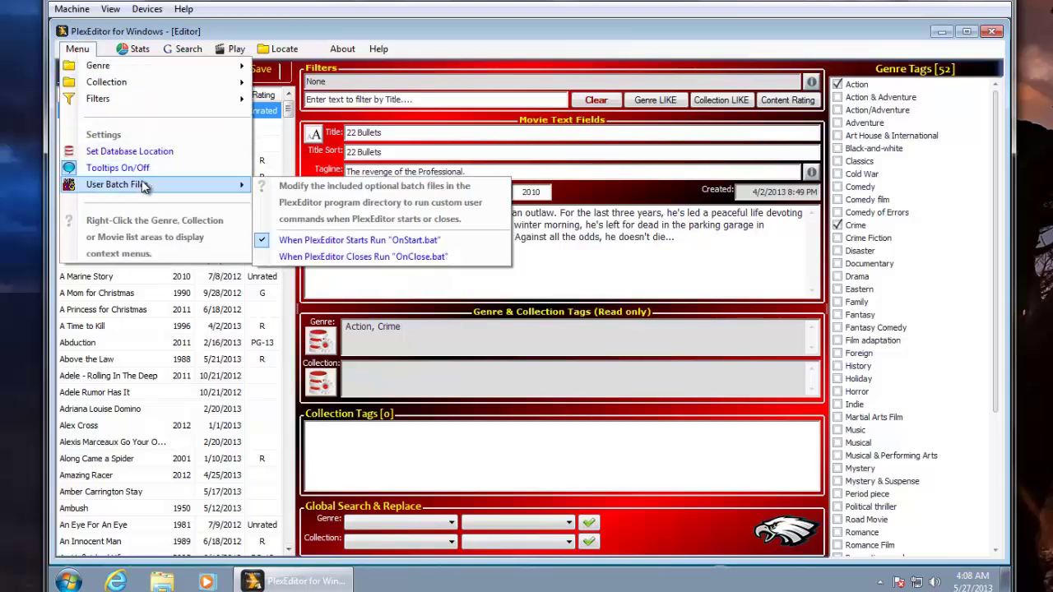
click(312, 256)
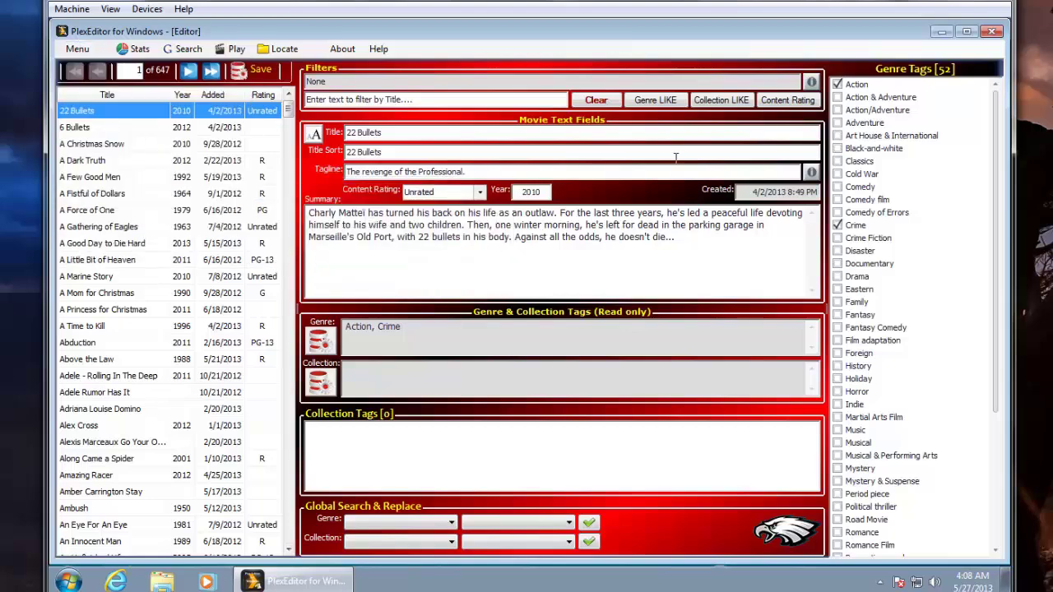
Restart PlexEditor, declining the OnClose batch file on exit, and run the OnStart batch file with administrator permission until it finishes.
click(993, 32)
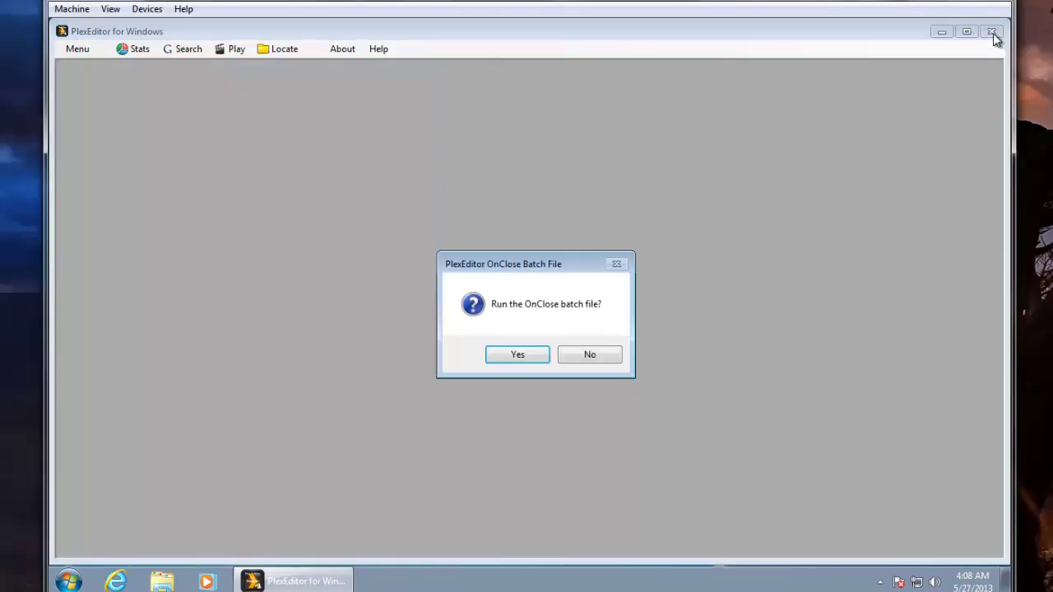
click(587, 359)
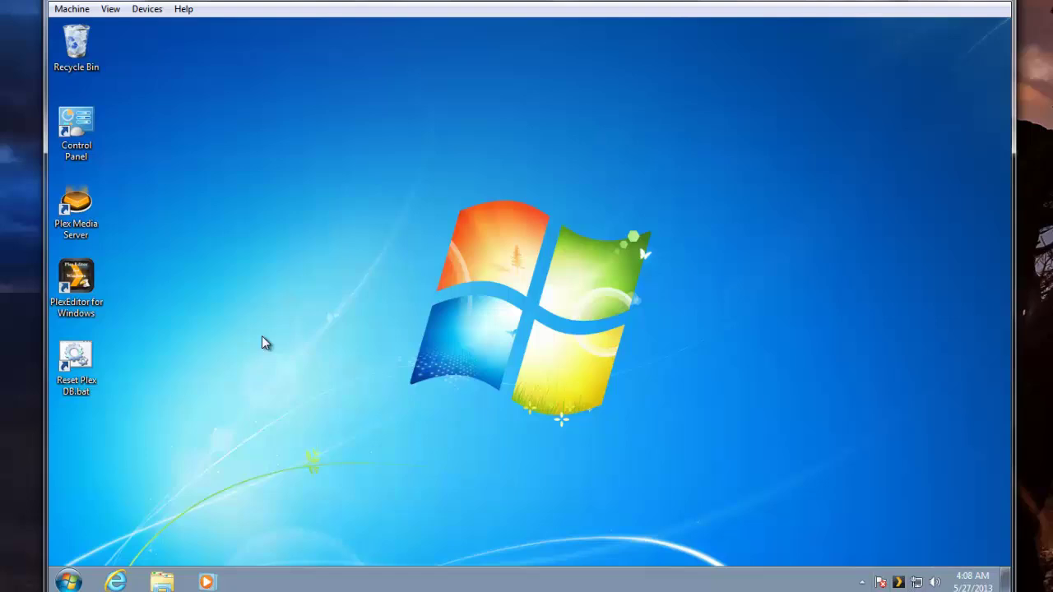
double_click(84, 278)
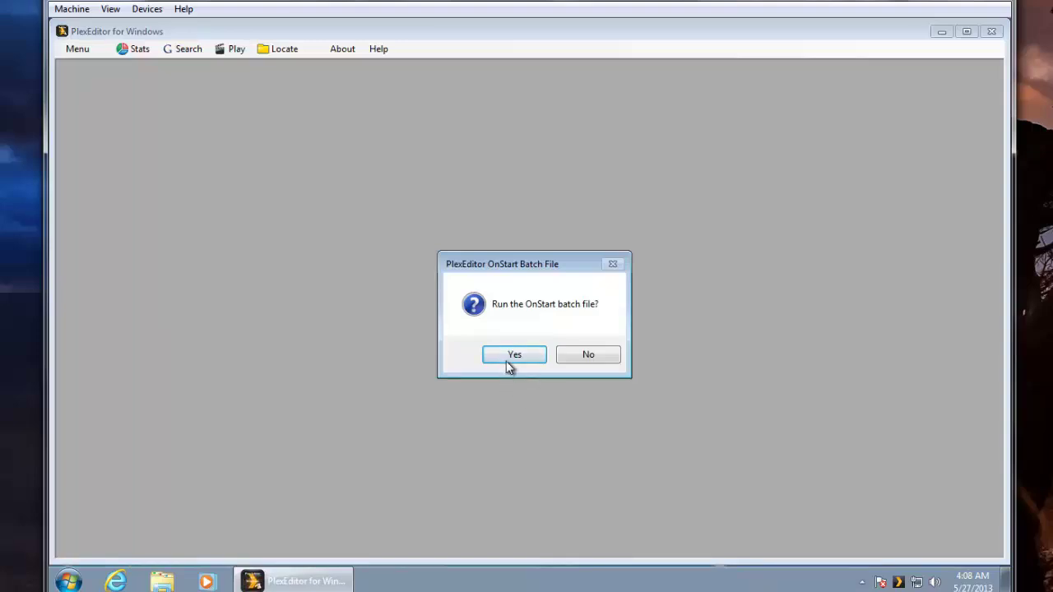
click(507, 362)
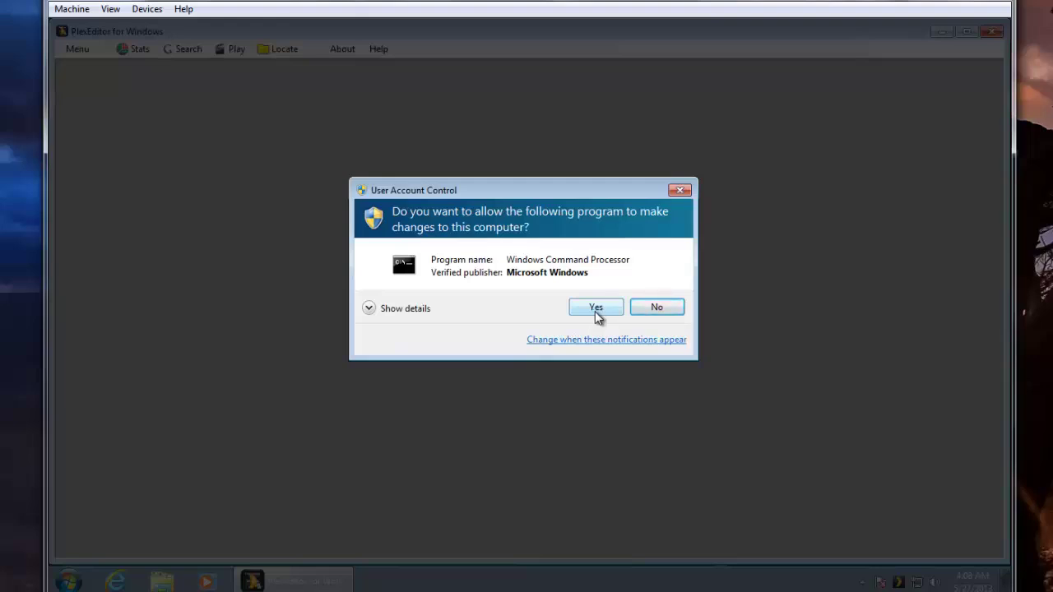
click(596, 315)
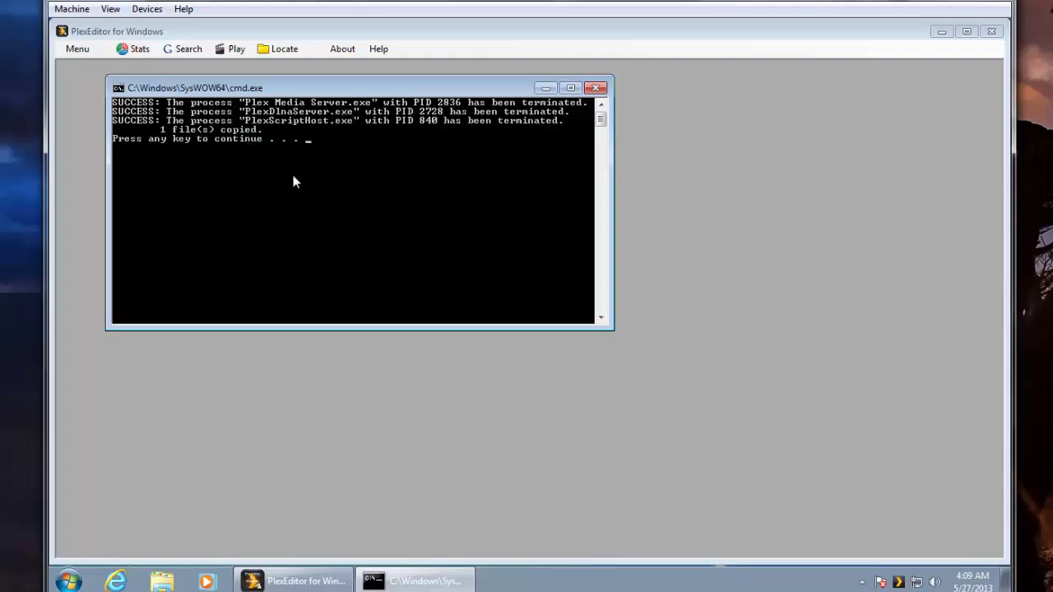
key(Return)
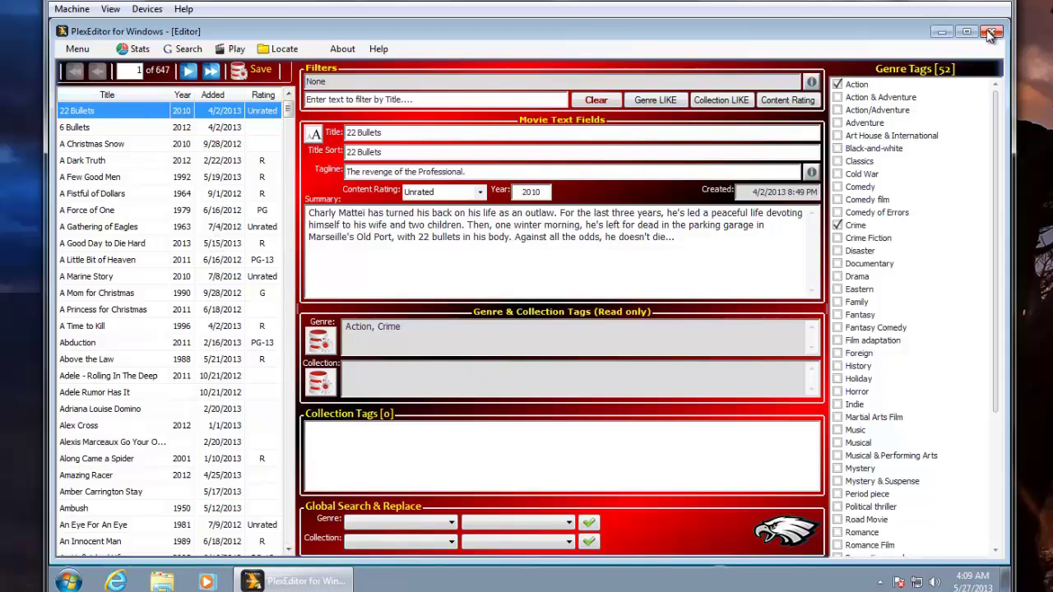
Close PlexEditor and run the OnClose batch file, allowing Windows Command Processor to make changes and dismissing its command window.
click(991, 33)
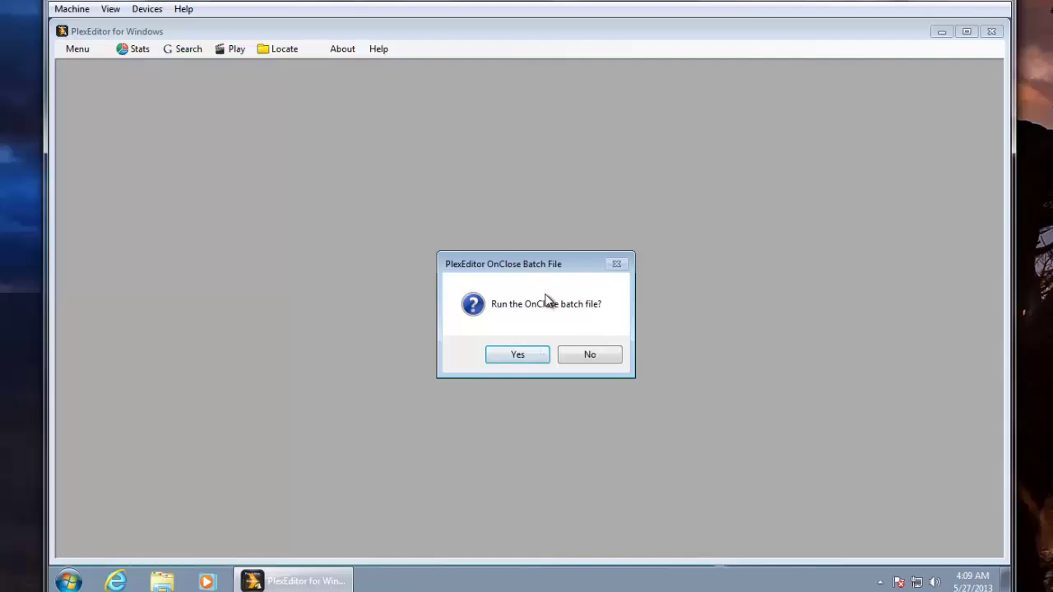
click(518, 355)
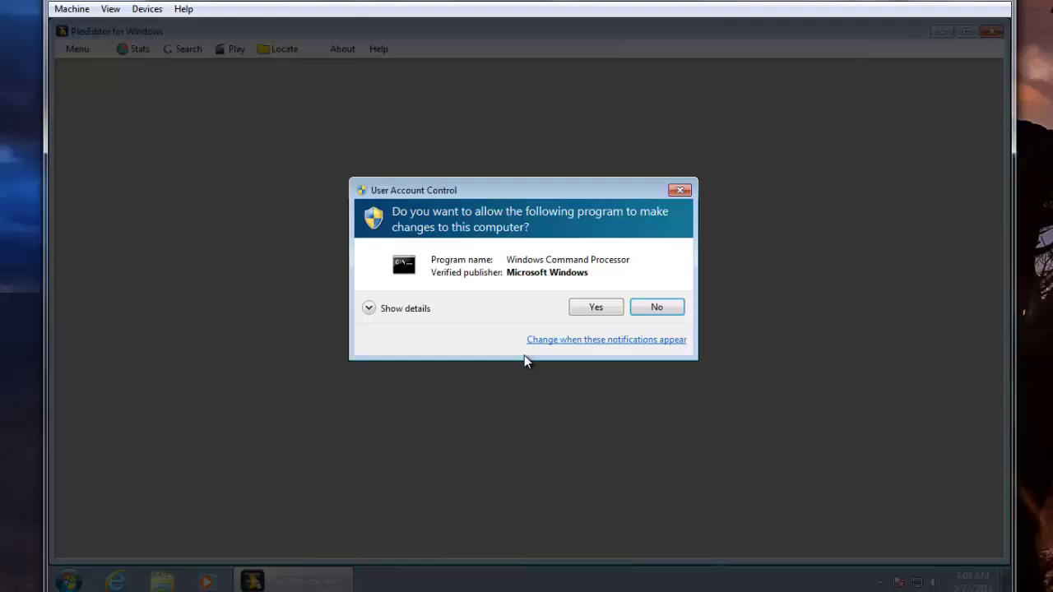
click(599, 306)
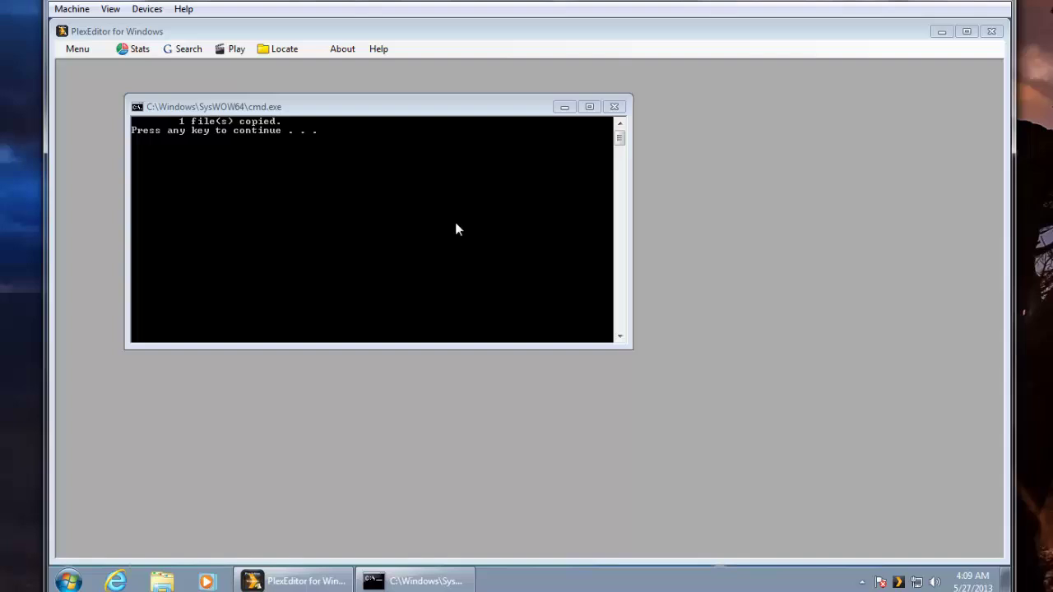
click(614, 107)
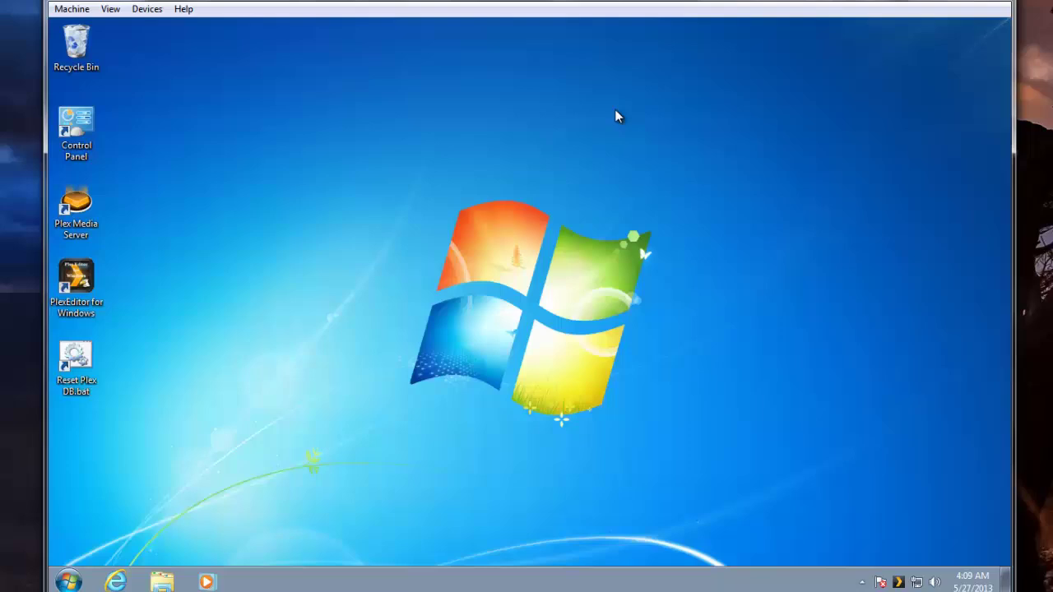